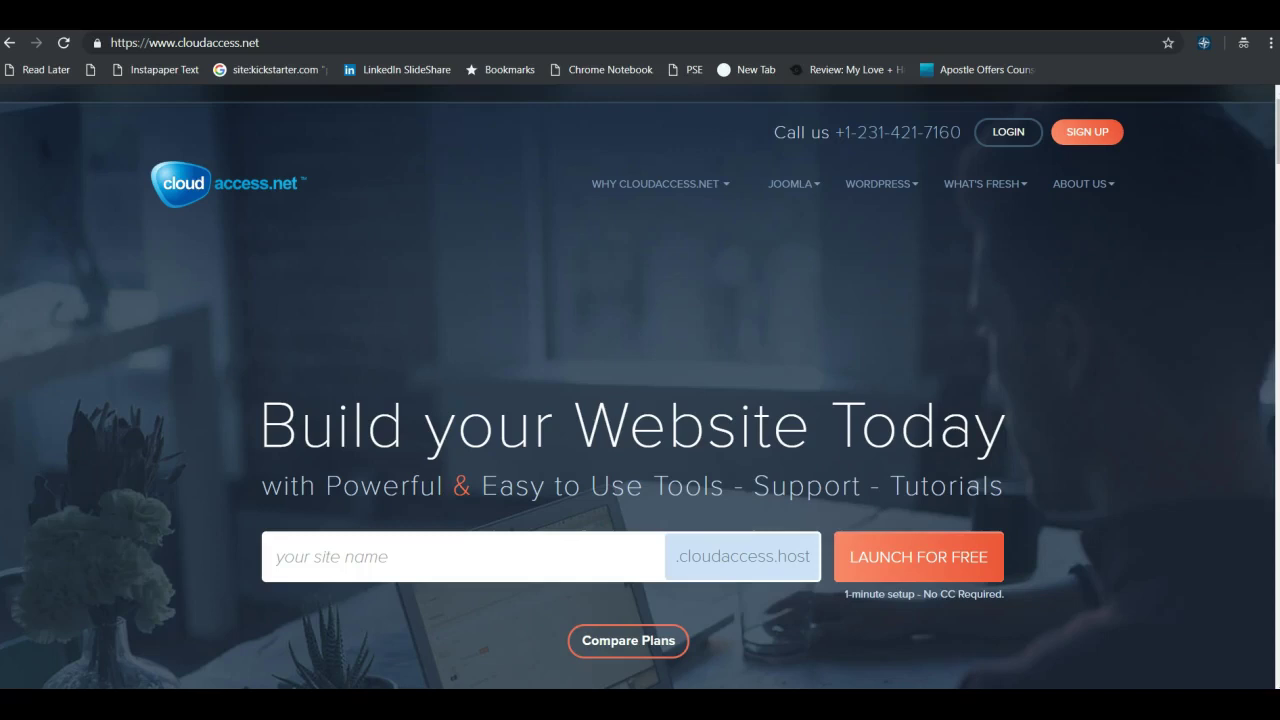
Go to the Launch a Free WordPress Site page from the WordPress menu.
{"action": "left_click", "coordinate": [889, 187]}
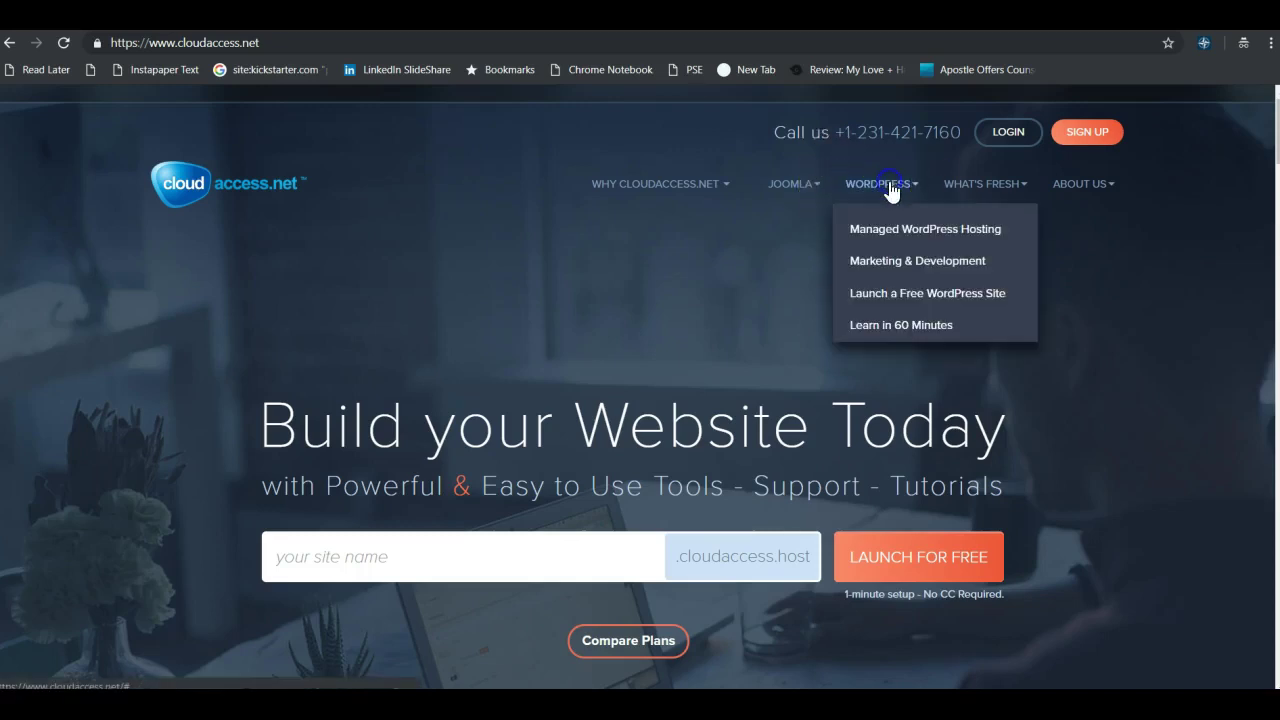
{"action": "left_click", "coordinate": [958, 294]}
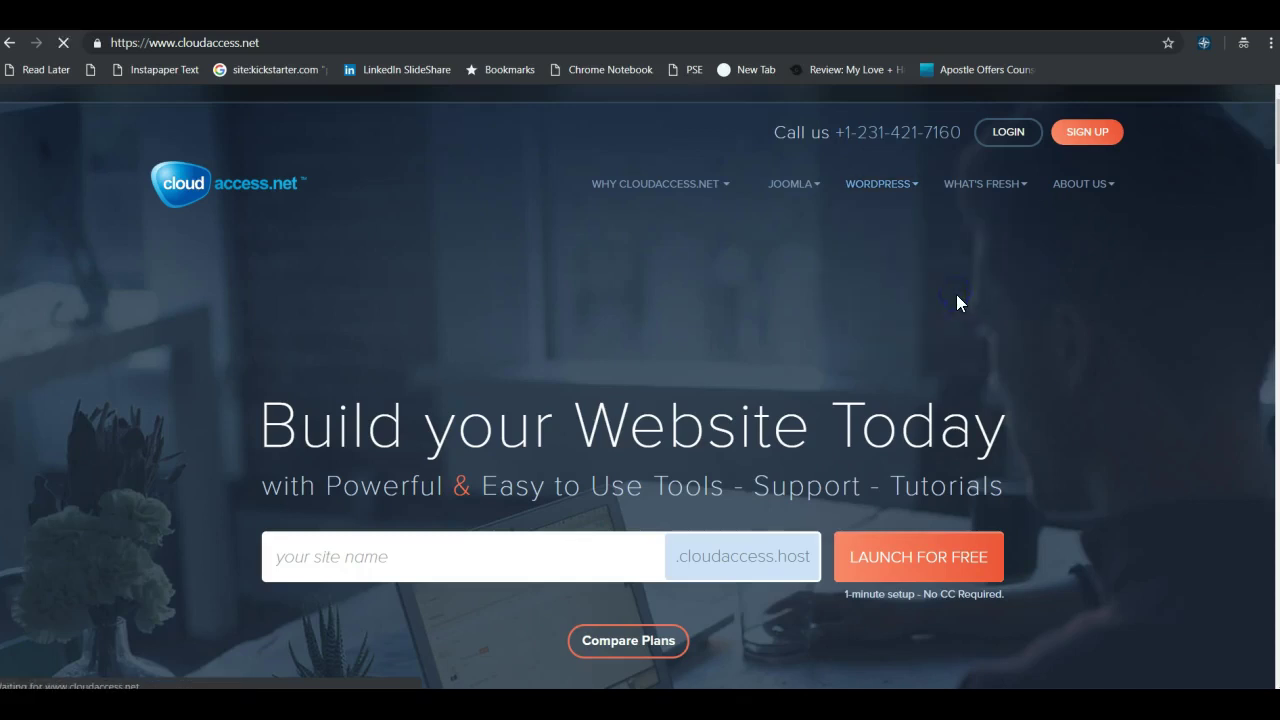
{"action": "left_click", "coordinate": [558, 292]}
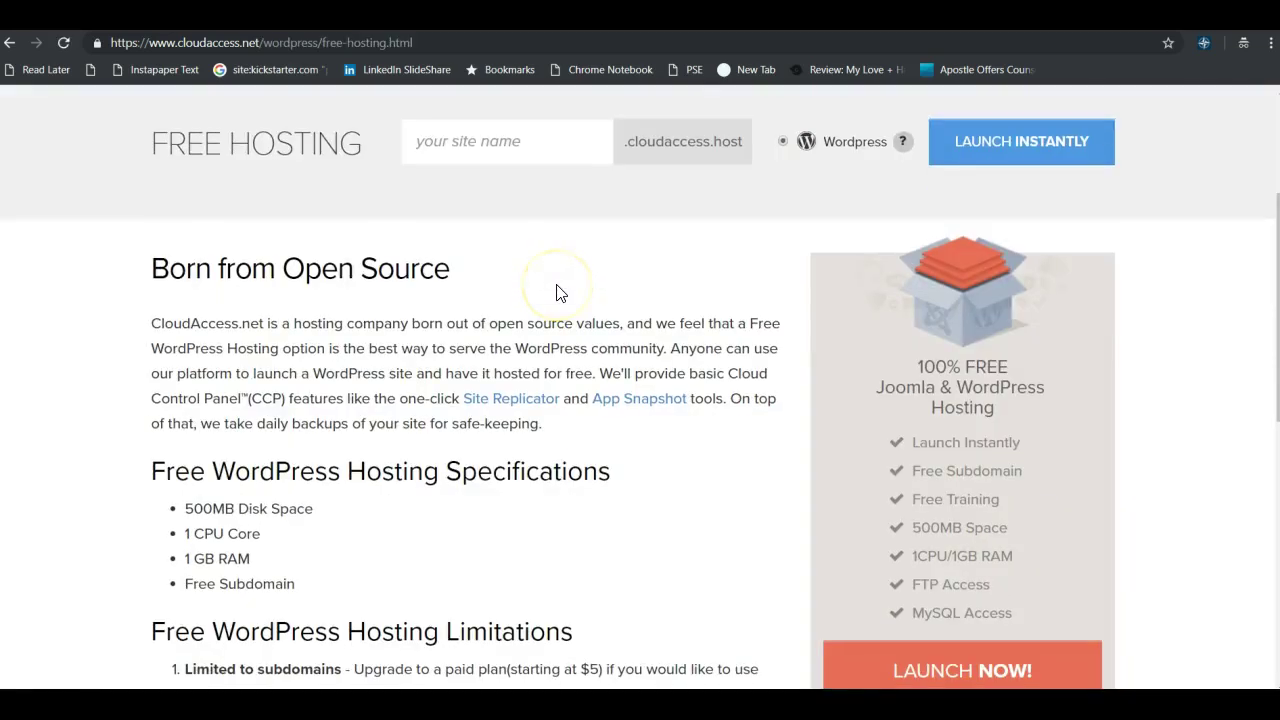
Start the sign-up with Launch Free WordPress Site Now to reach the Choose Product cart step.
{"action": "scroll", "coordinate": [571, 300], "scroll_direction": "down", "scroll_amount": 3}
{"action": "scroll", "coordinate": [628, 356], "scroll_direction": "down", "scroll_amount": 3}
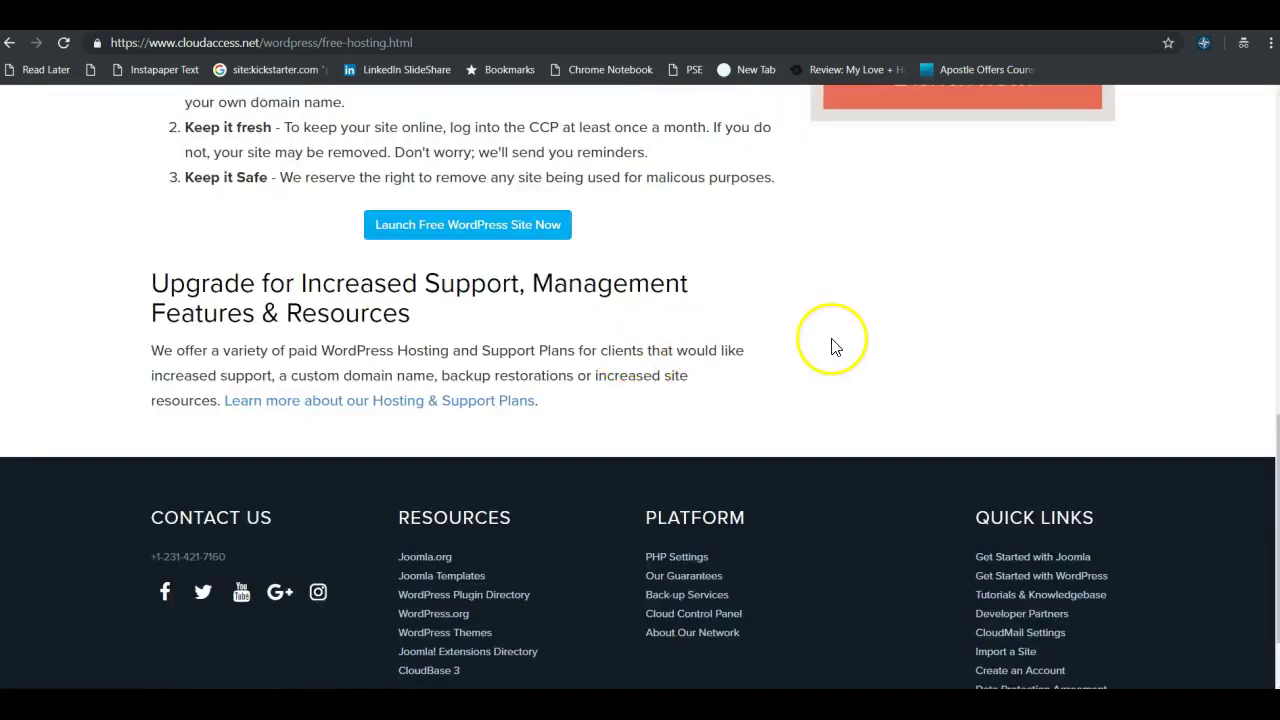
{"action": "scroll", "coordinate": [780, 365], "scroll_direction": "up", "scroll_amount": 2}
{"action": "left_click", "coordinate": [492, 403]}
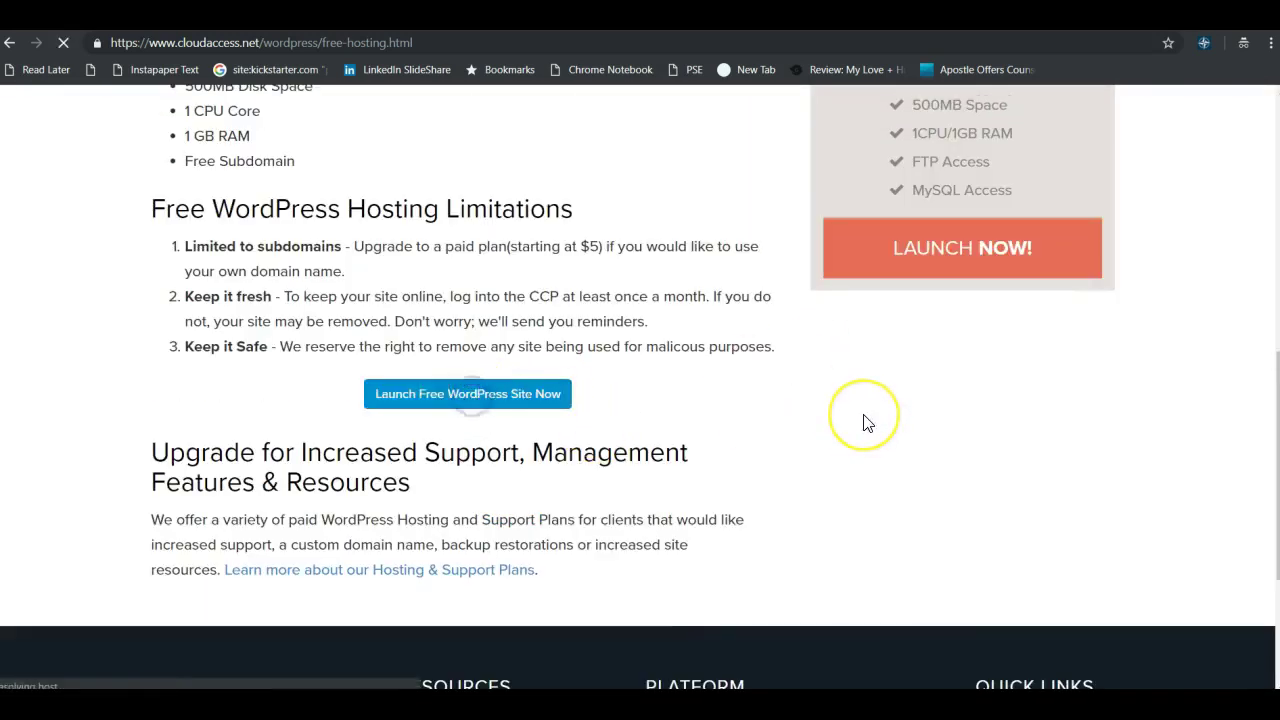
{"action": "scroll", "coordinate": [728, 300], "scroll_direction": "down", "scroll_amount": 2}
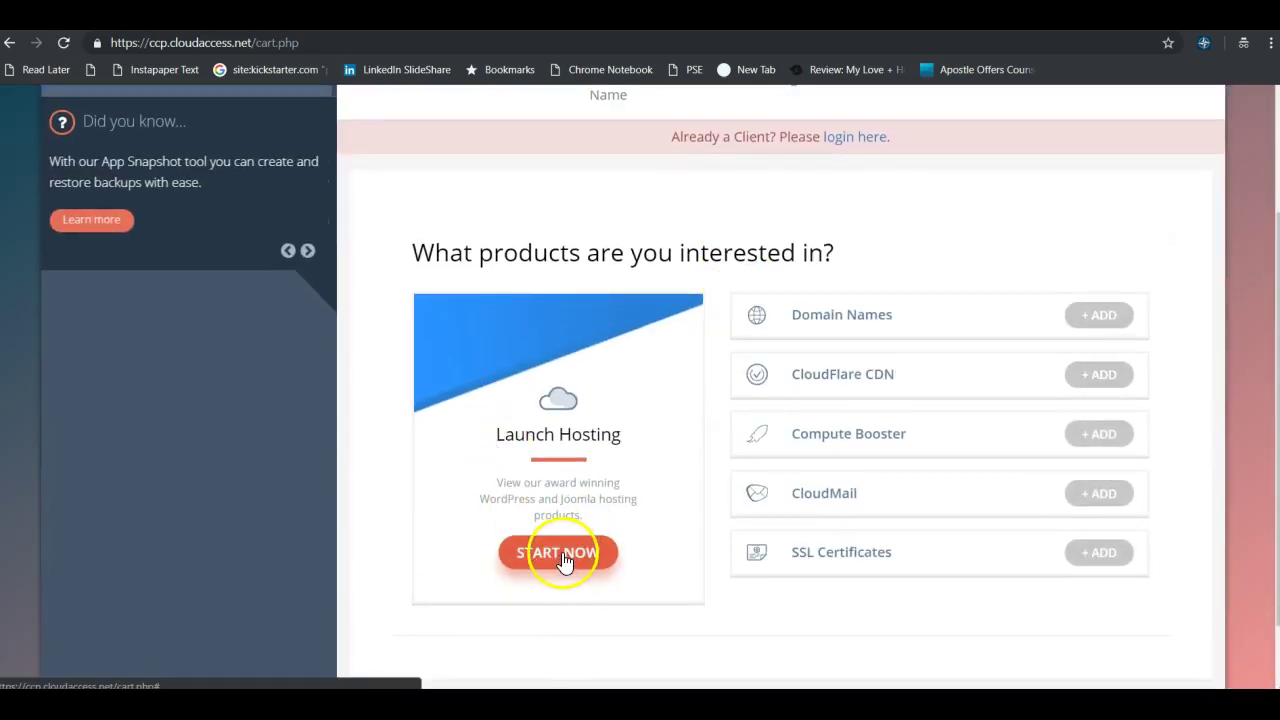
Start Launch Hosting, pick the Free Plan, and choose WordPress as the site platform.
{"action": "left_click", "coordinate": [563, 558]}
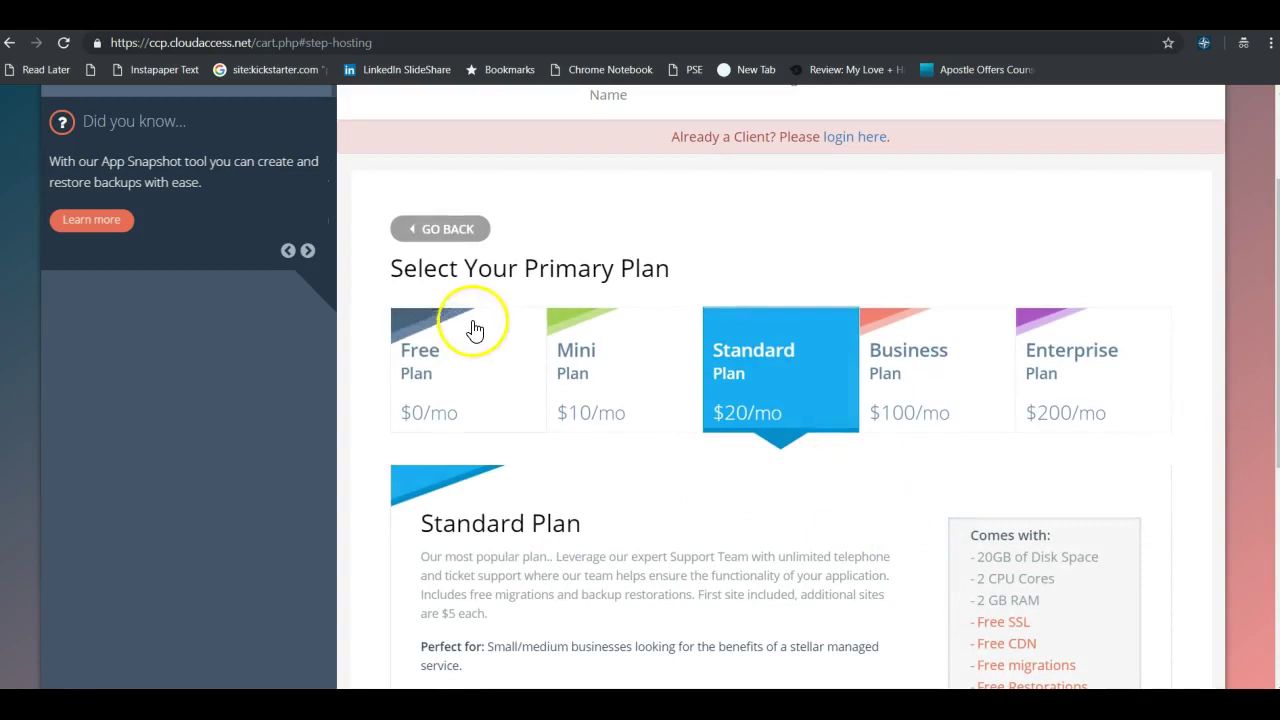
{"action": "left_click", "coordinate": [428, 380]}
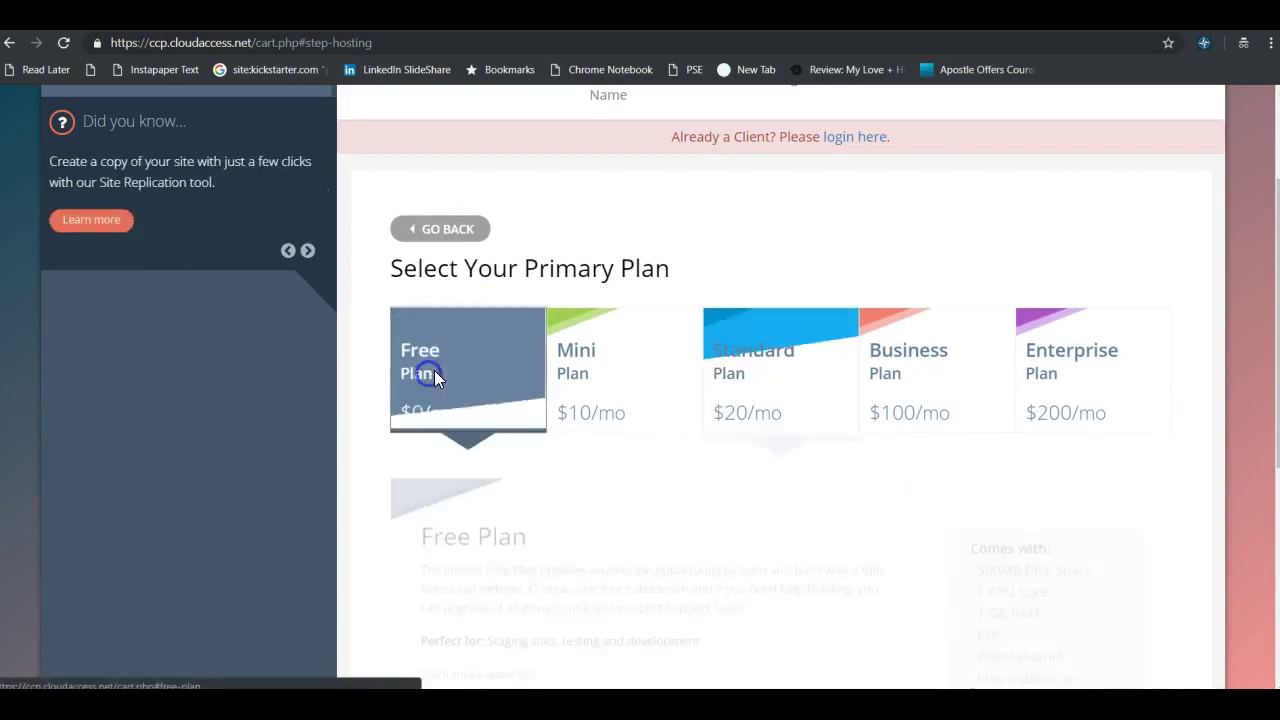
{"action": "scroll", "coordinate": [526, 344], "scroll_direction": "down", "scroll_amount": 5}
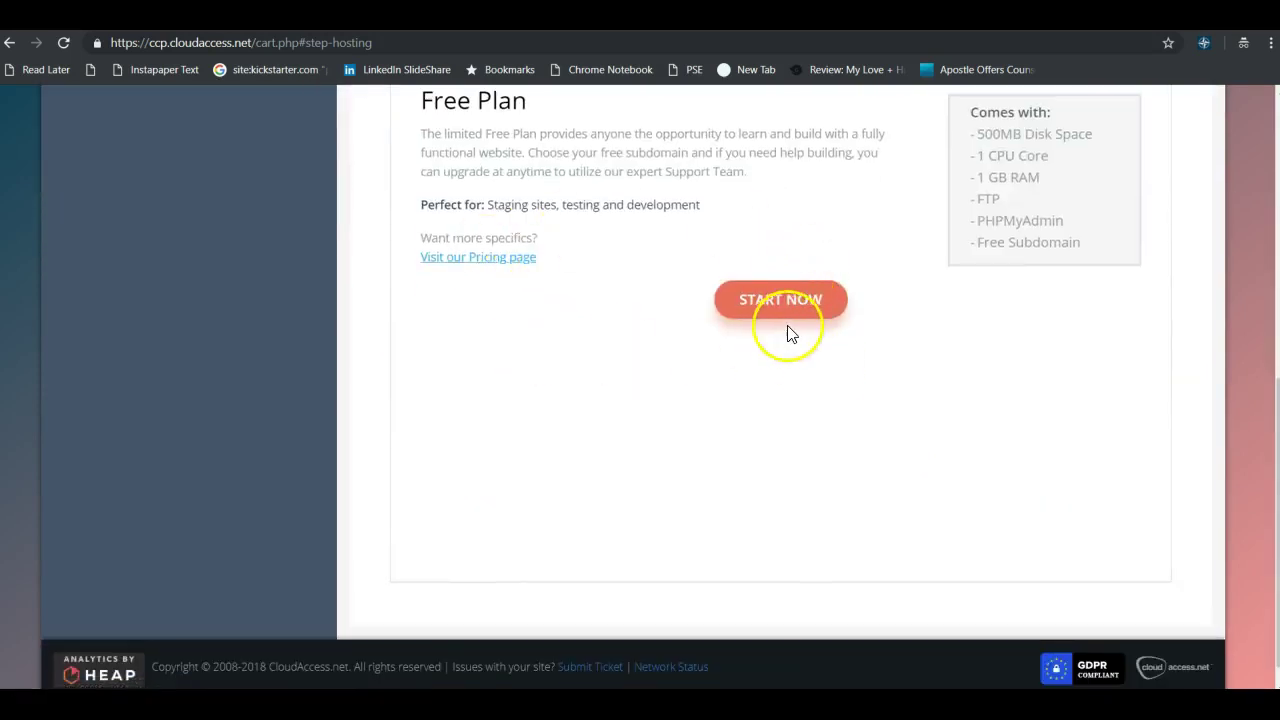
{"action": "left_click", "coordinate": [779, 300]}
{"action": "scroll", "coordinate": [737, 355], "scroll_direction": "up", "scroll_amount": 2}
{"action": "left_click", "coordinate": [596, 470]}
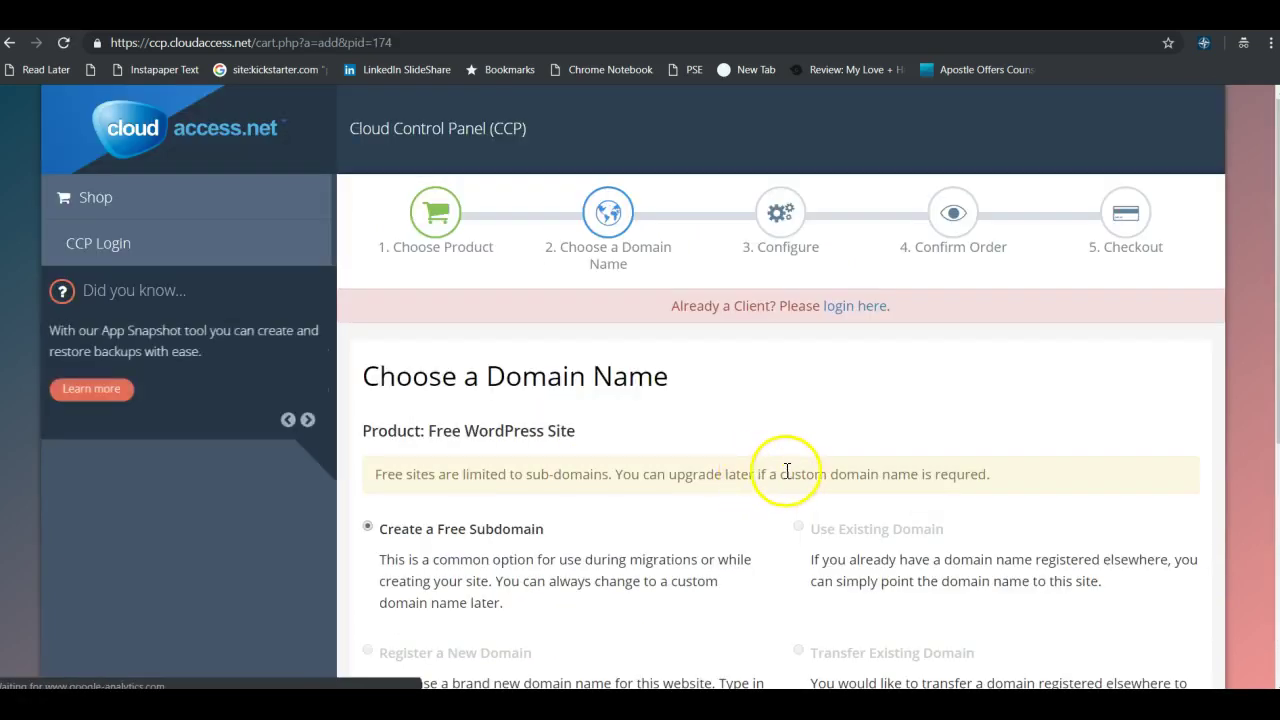
Keep Create a Free Subdomain and pick .jdevcloud.com from the suffix dropdown.
{"action": "scroll", "coordinate": [620, 390], "scroll_direction": "down", "scroll_amount": 2}
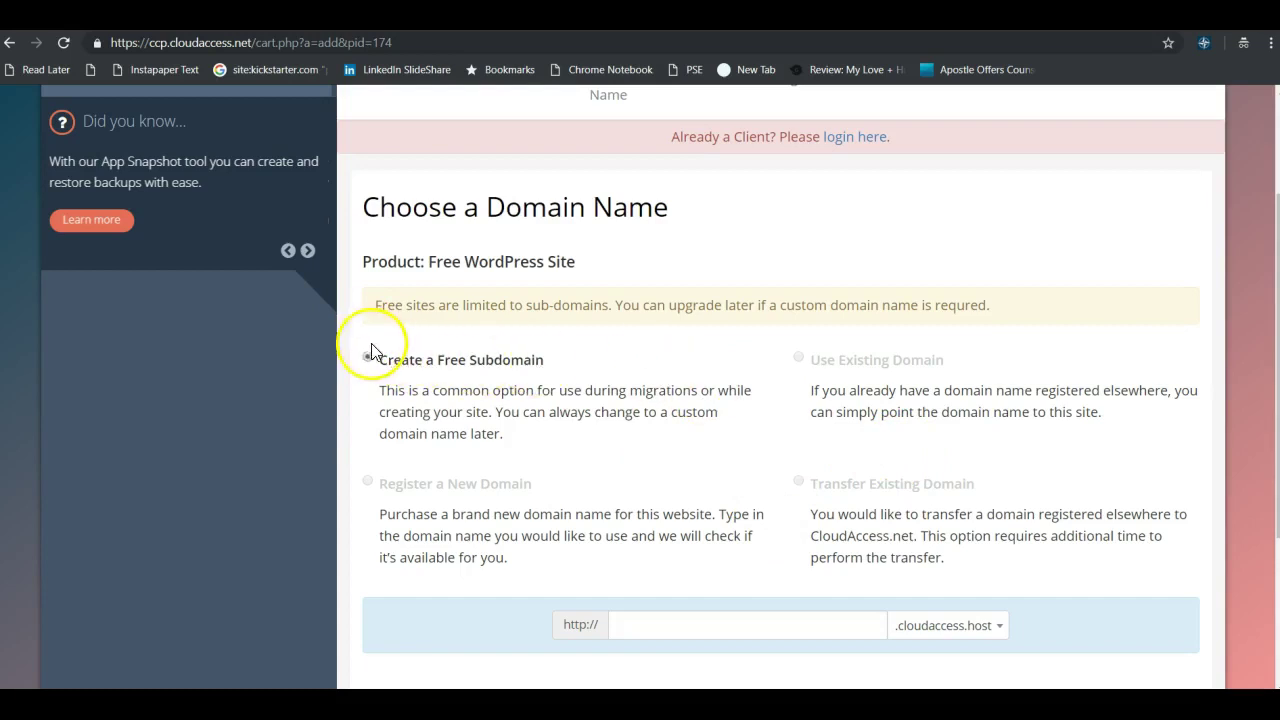
{"action": "scroll", "coordinate": [880, 492], "scroll_direction": "down", "scroll_amount": 1}
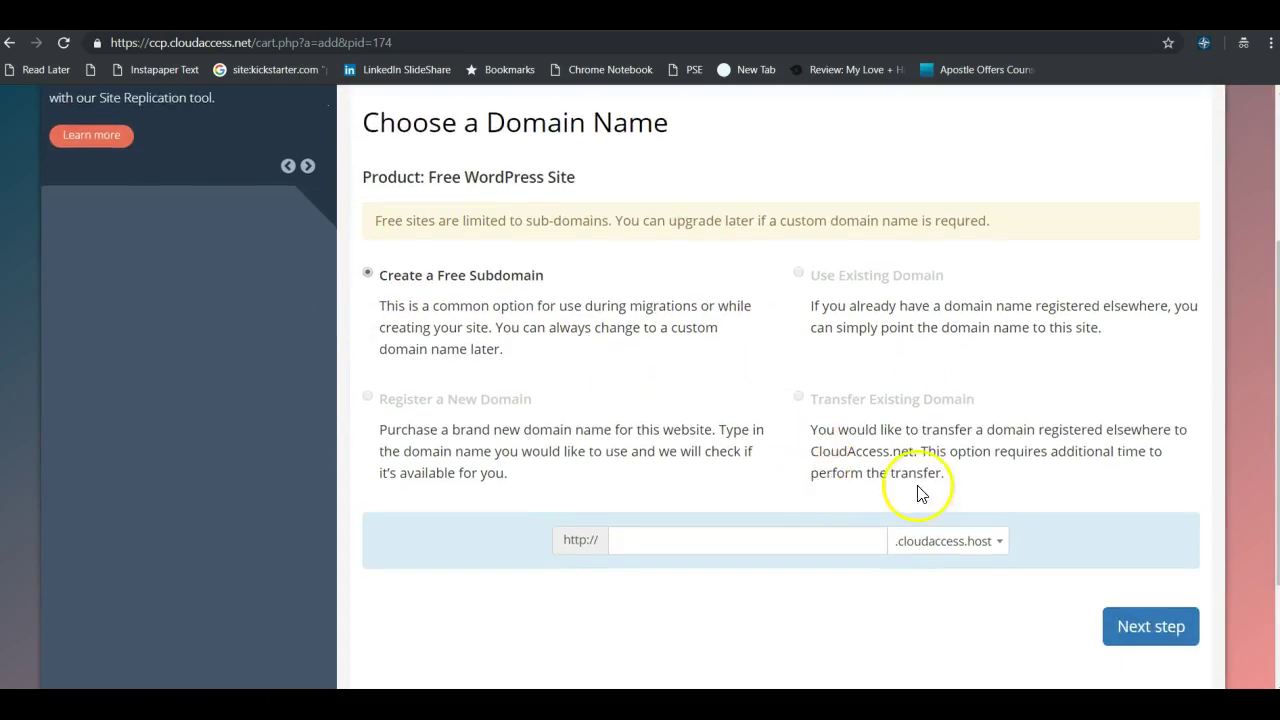
{"action": "scroll", "coordinate": [900, 492], "scroll_direction": "down", "scroll_amount": 1}
{"action": "left_click", "coordinate": [997, 460]}
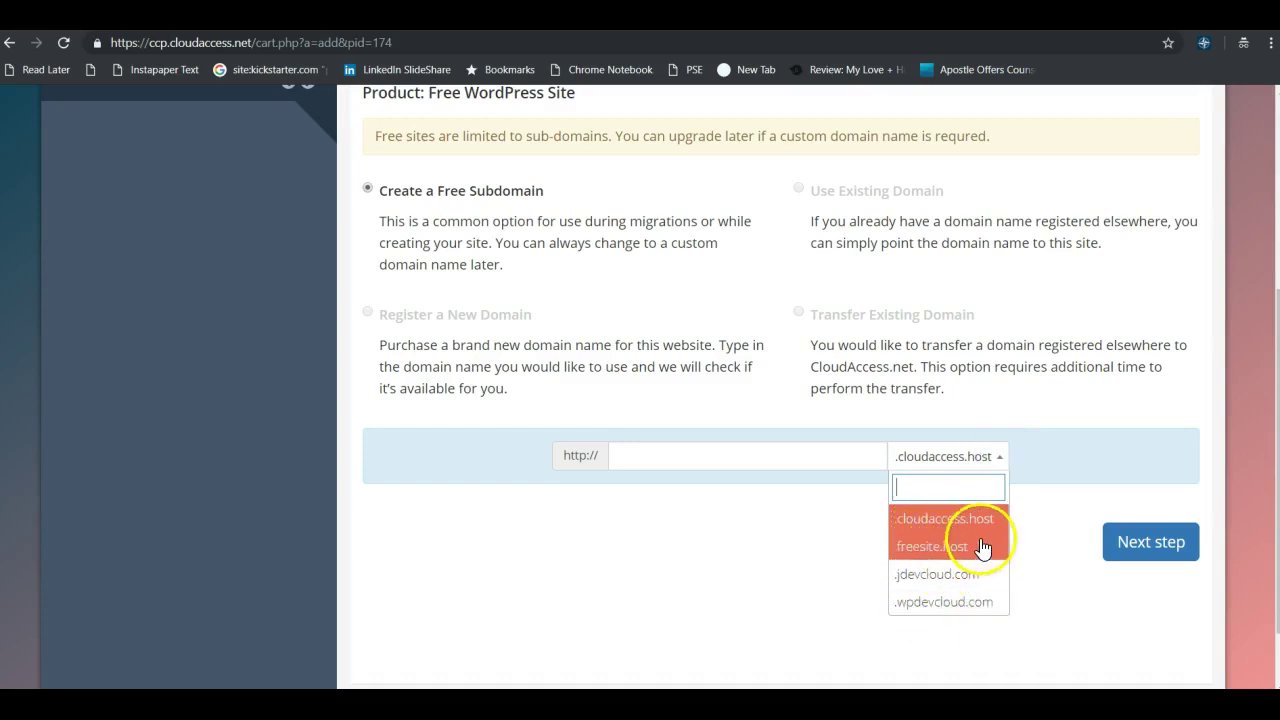
{"action": "left_click", "coordinate": [966, 605]}
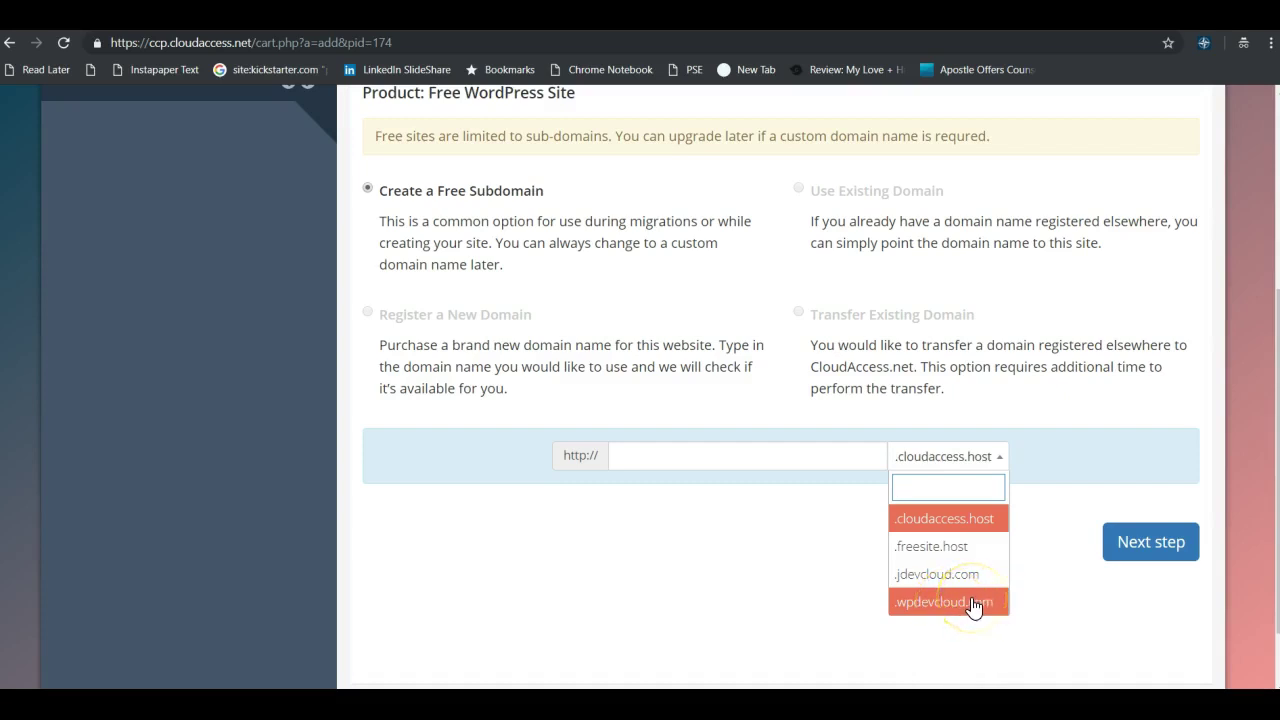
{"action": "left_click", "coordinate": [905, 606]}
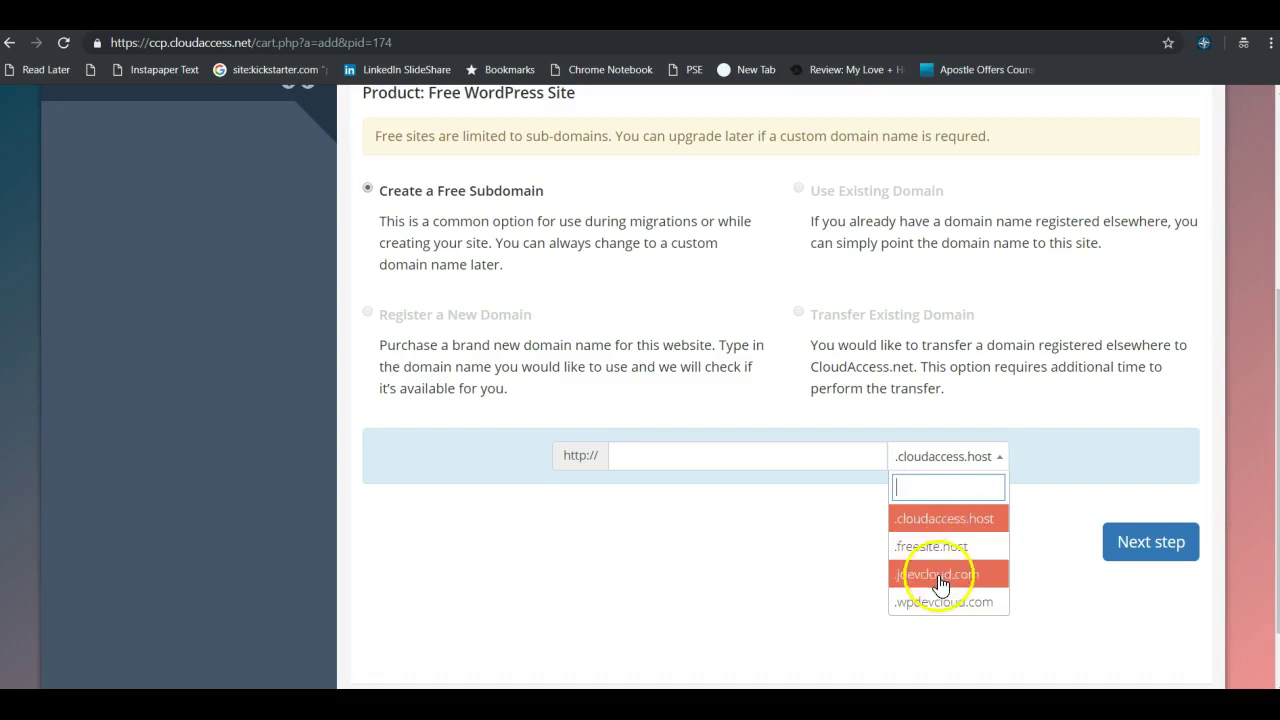
Enter geekwear as the subdomain name with the .jdevcloud.com suffix.
{"action": "left_click", "coordinate": [940, 575]}
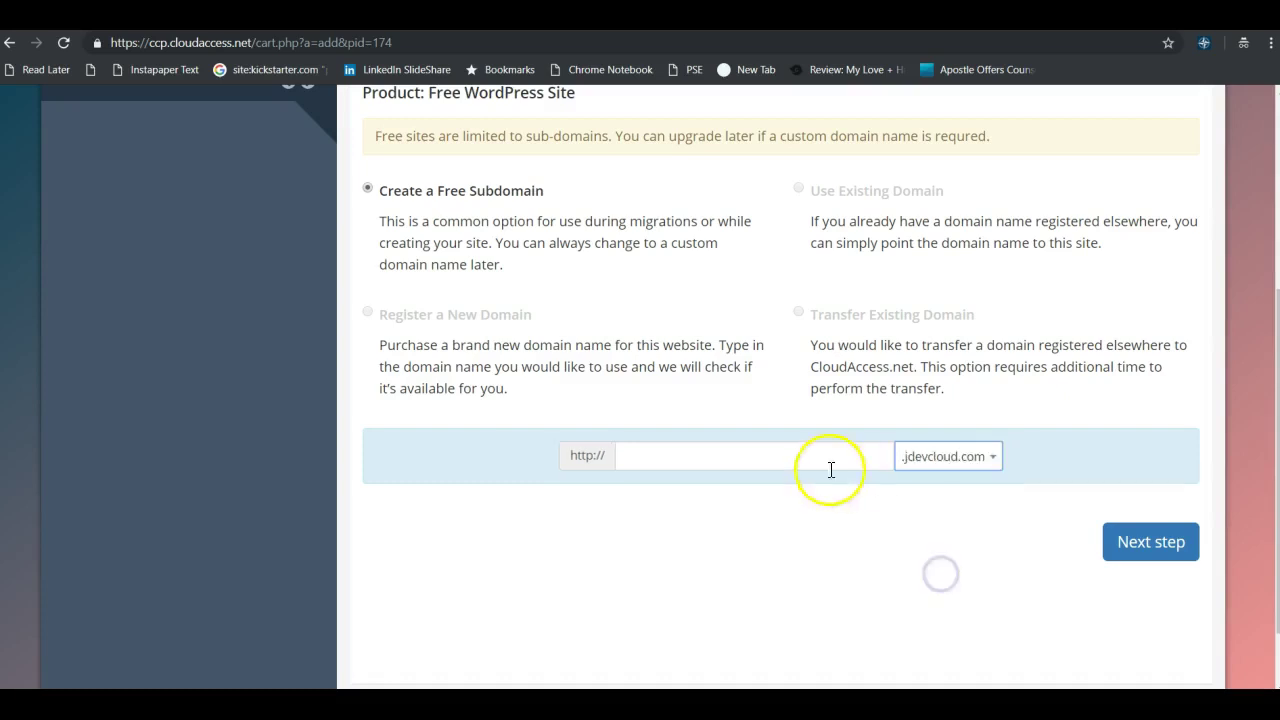
{"action": "left_click", "coordinate": [660, 455]}
{"action": "type", "text": "geekwear"}
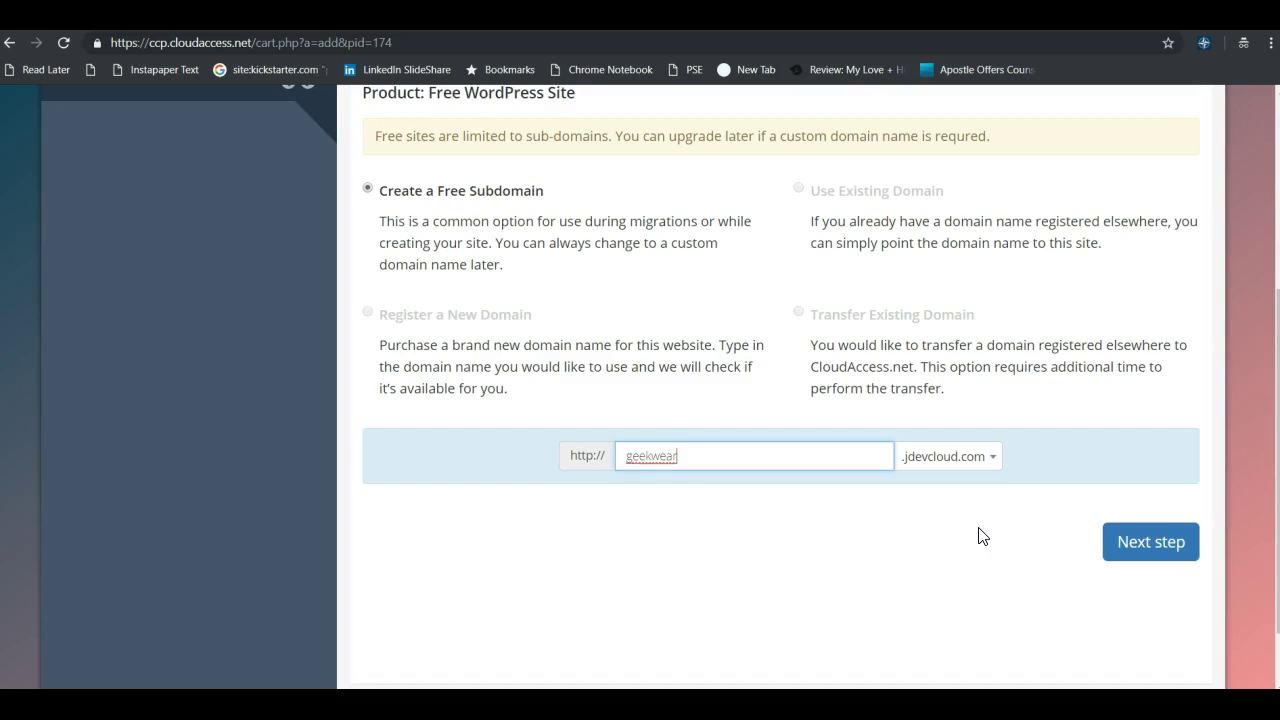
{"action": "left_click", "coordinate": [955, 539]}
Continue to the site configuration and choose WordPress version 4.9.
{"action": "left_click", "coordinate": [1165, 550]}
{"action": "left_click", "coordinate": [589, 272]}
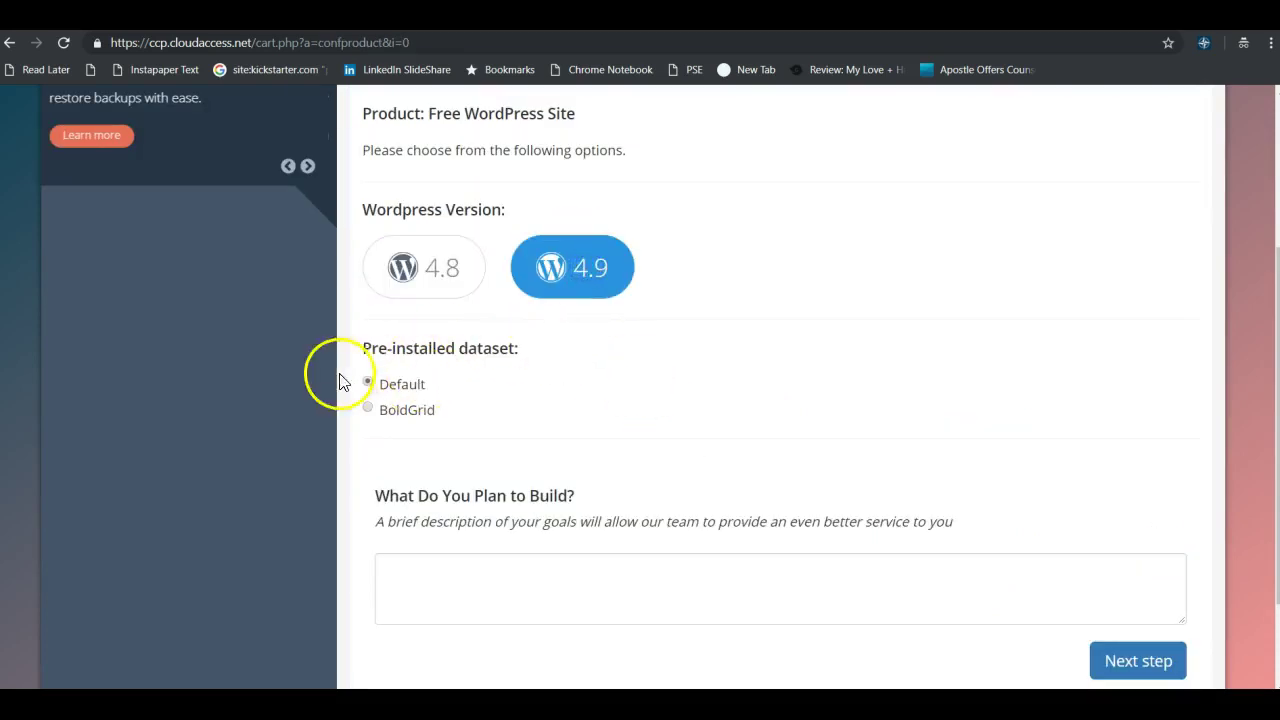
{"action": "scroll", "coordinate": [1100, 530], "scroll_direction": "down", "scroll_amount": 2}
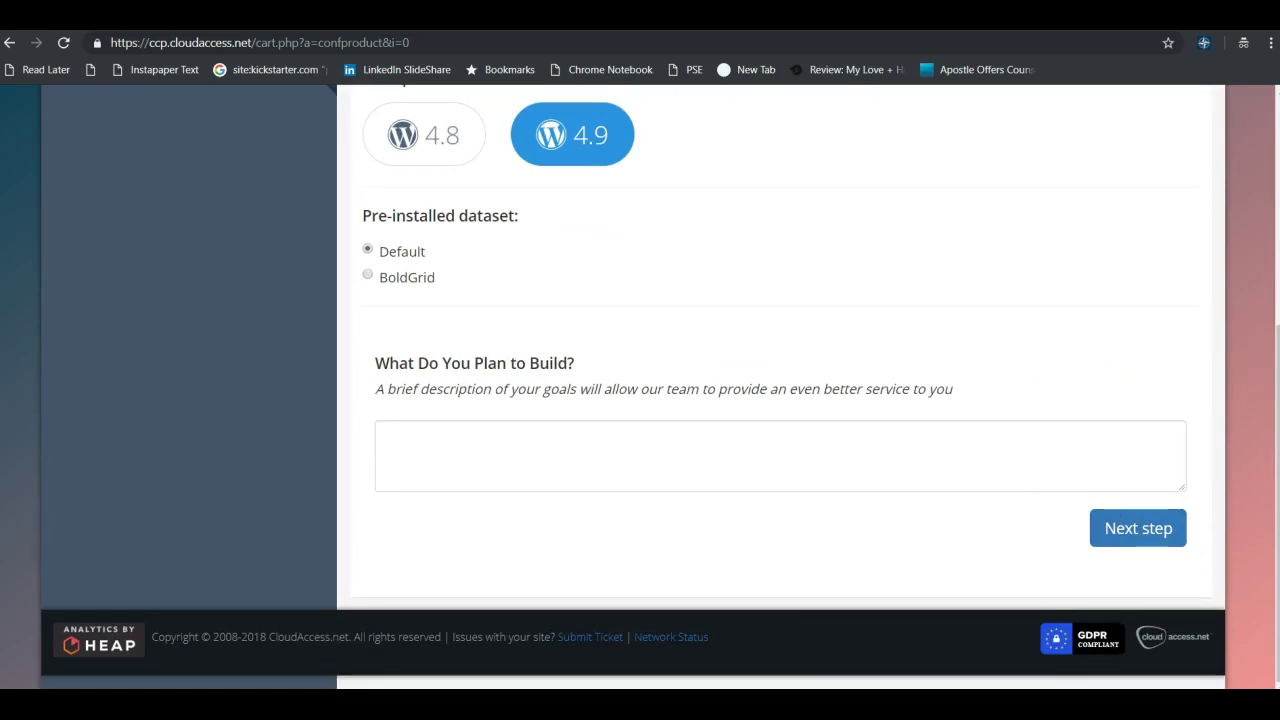
Paste the plan description (ecommerce site selling all things geek) and review the $0.00 Order Summary.
{"action": "left_click", "coordinate": [444, 453]}
{"action": "type", "text": "Geekwear is an ecommerce website that sells all things geek."}
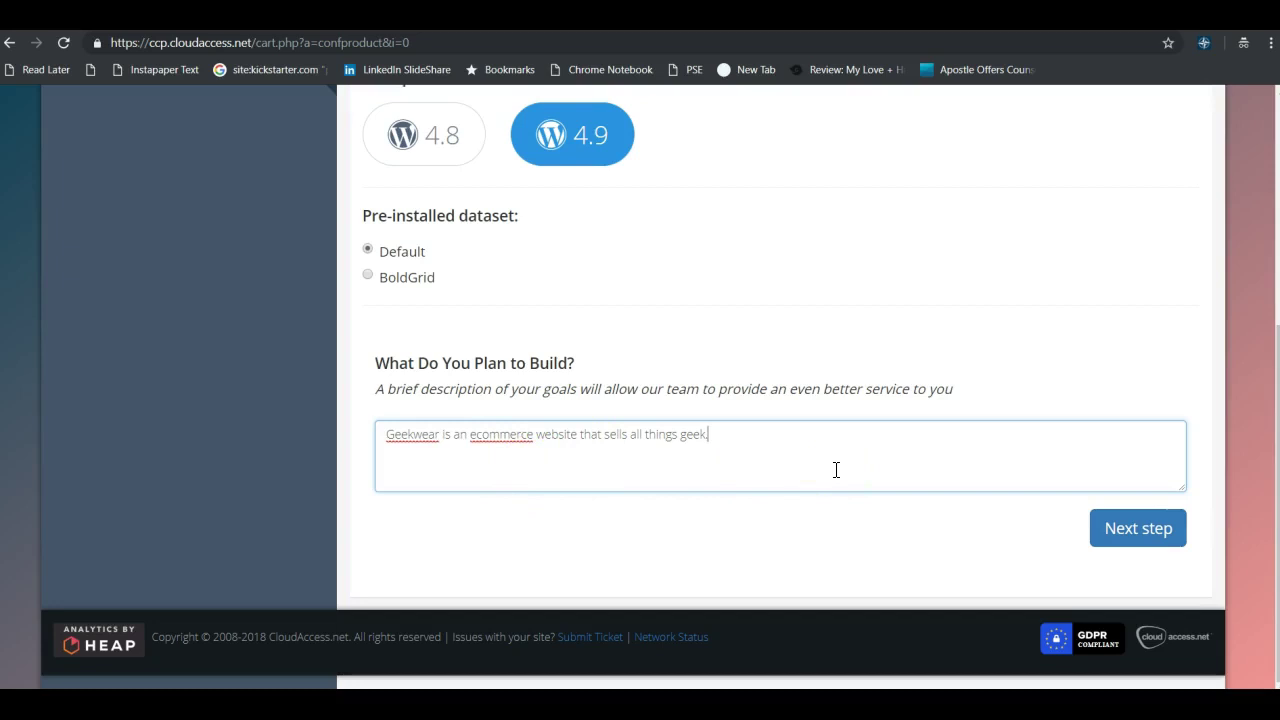
{"action": "left_click", "coordinate": [1150, 535]}
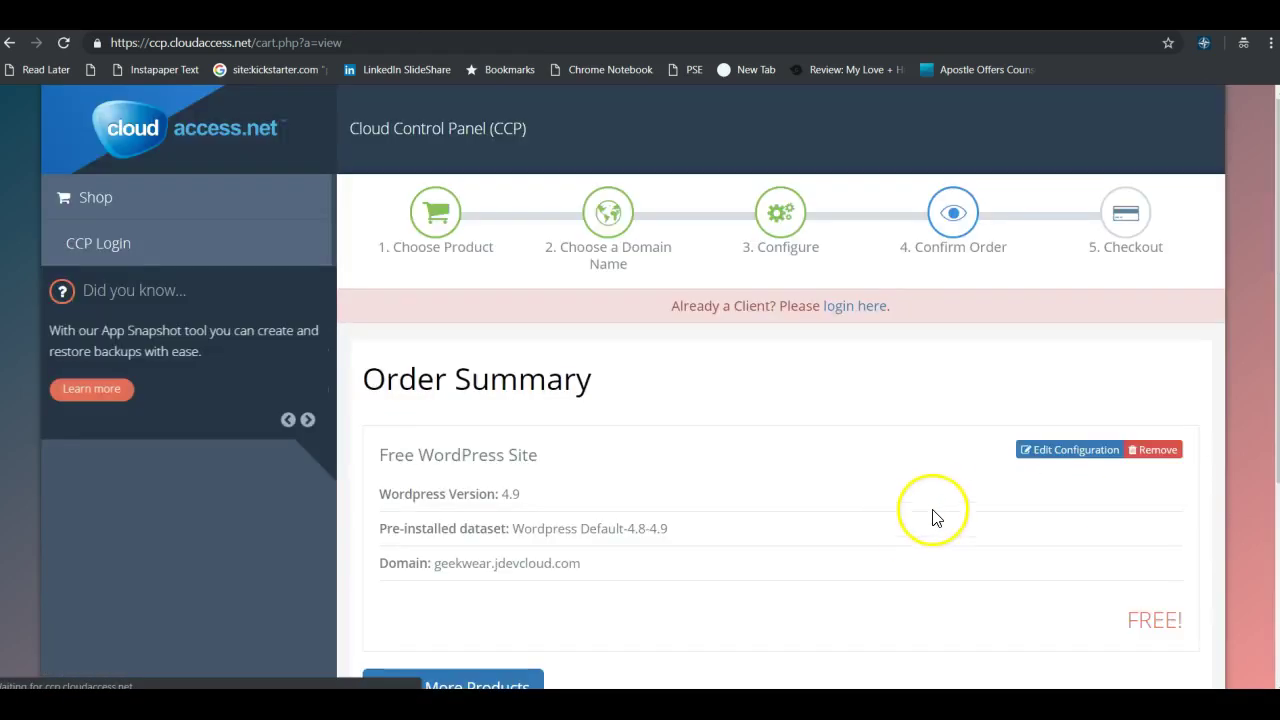
{"action": "scroll", "coordinate": [640, 405], "scroll_direction": "down", "scroll_amount": 2}
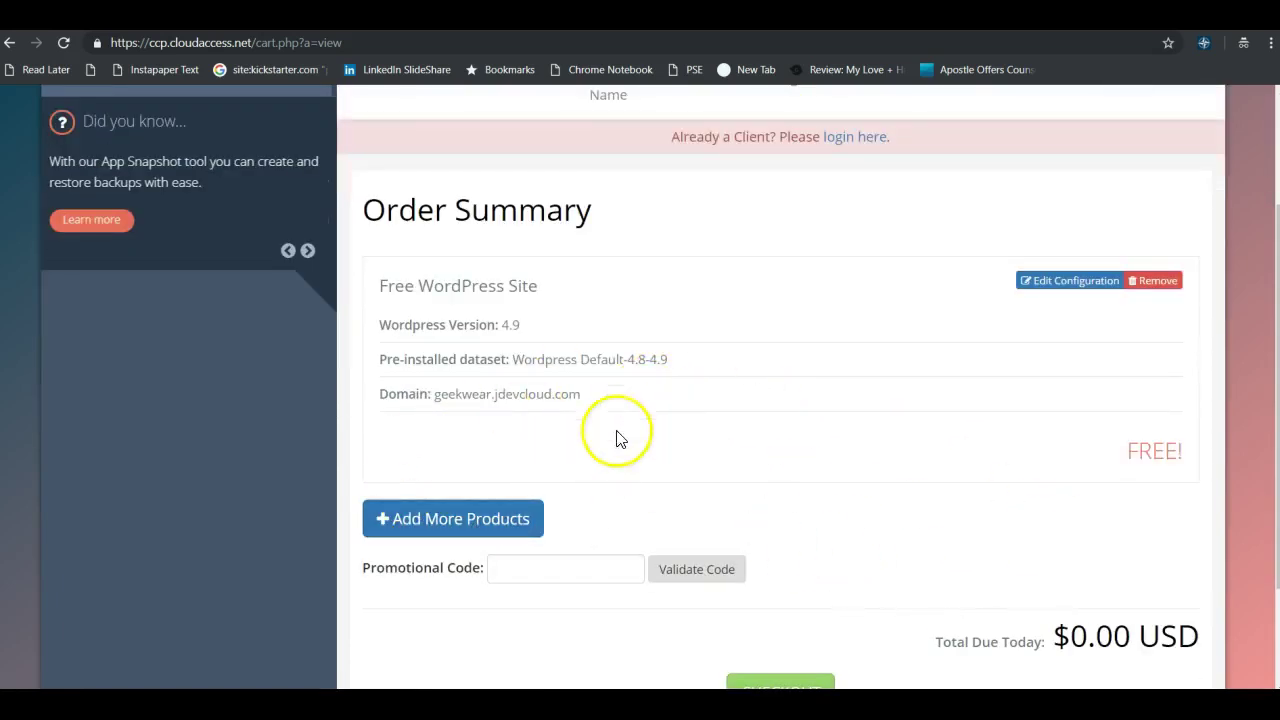
{"action": "scroll", "coordinate": [1140, 560], "scroll_direction": "down", "scroll_amount": 2}
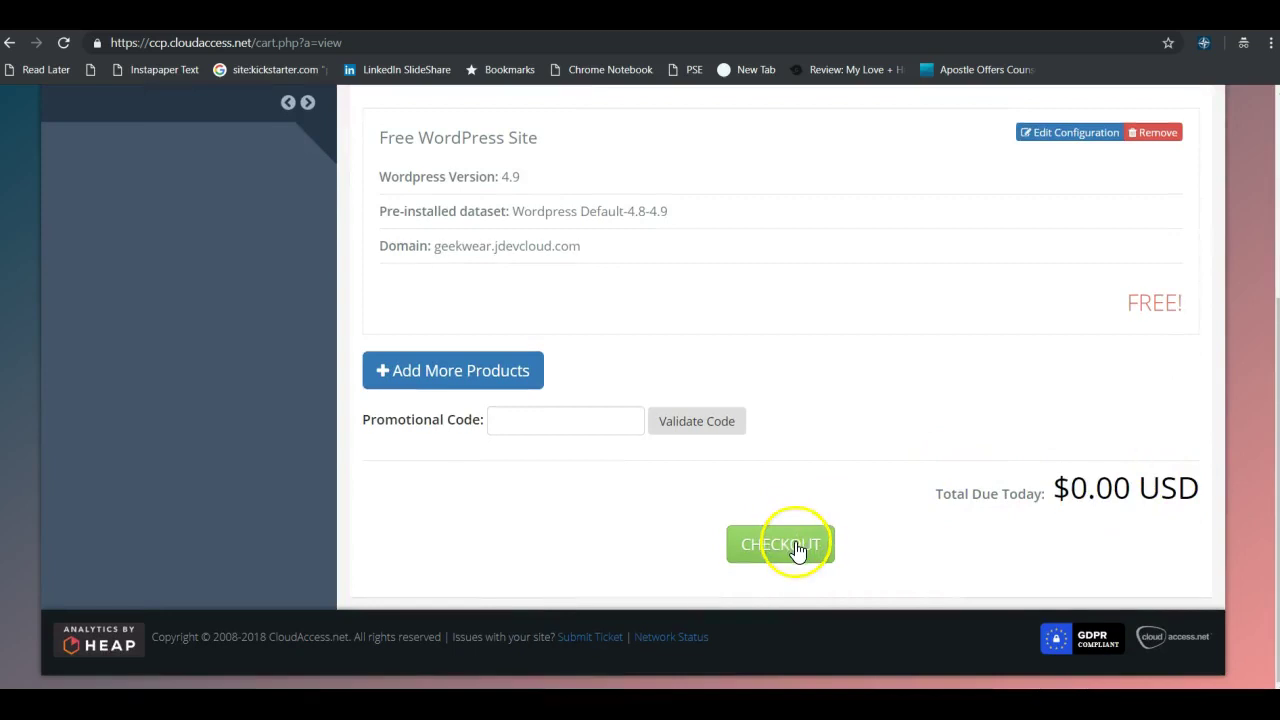
Check out and complete the free order using the Free Order payment method.
{"action": "left_click", "coordinate": [806, 547]}
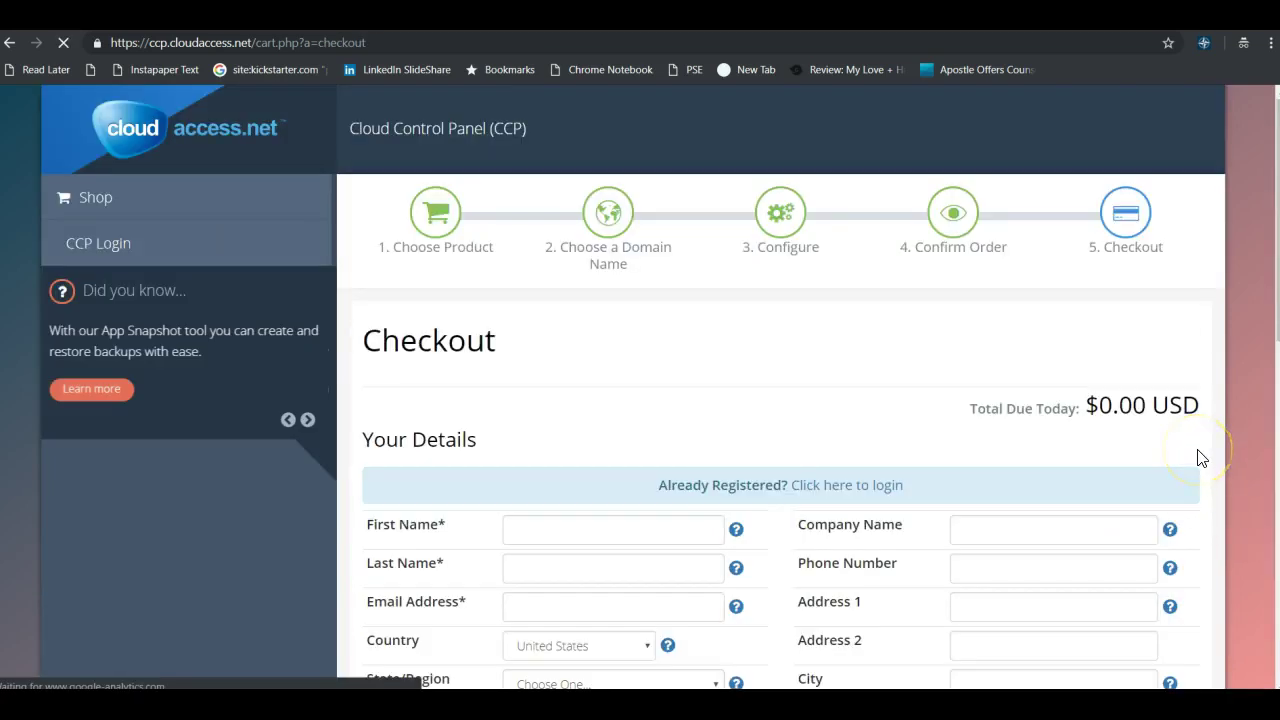
{"action": "scroll", "coordinate": [797, 410], "scroll_direction": "down", "scroll_amount": 1}
{"action": "scroll", "coordinate": [797, 410], "scroll_direction": "down", "scroll_amount": 5}
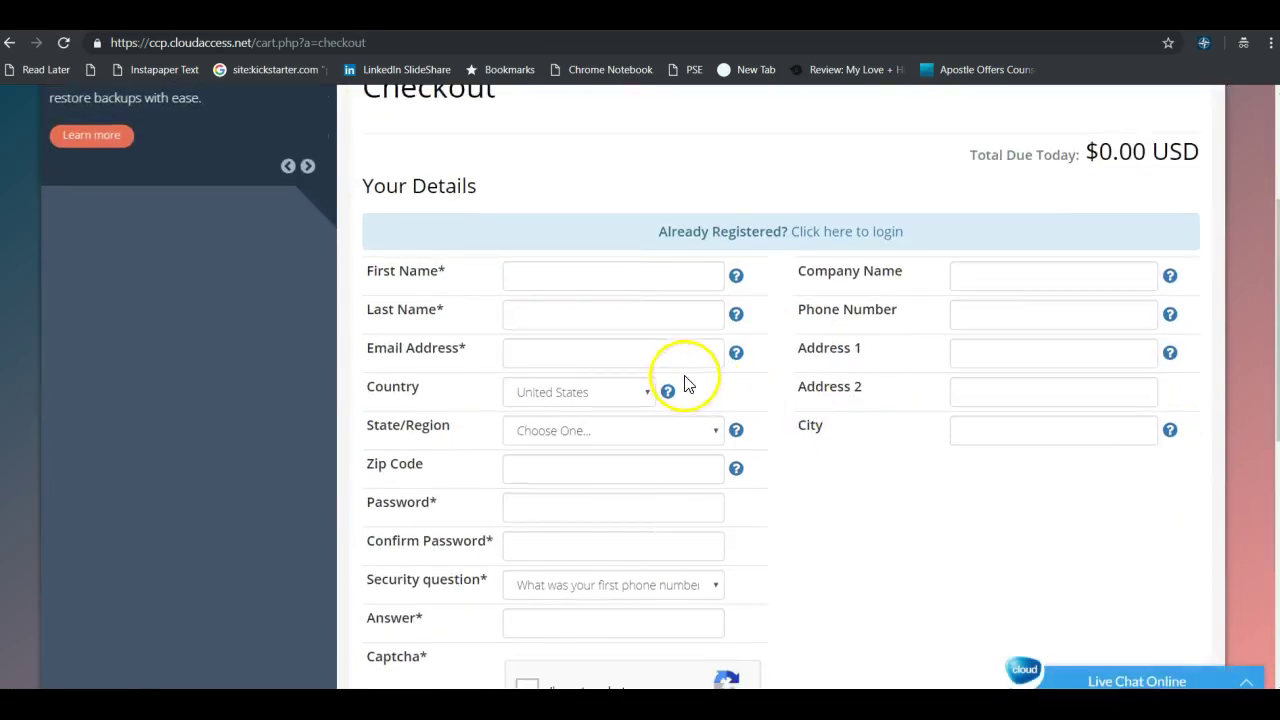
{"action": "scroll", "coordinate": [899, 408], "scroll_direction": "up", "scroll_amount": 3}
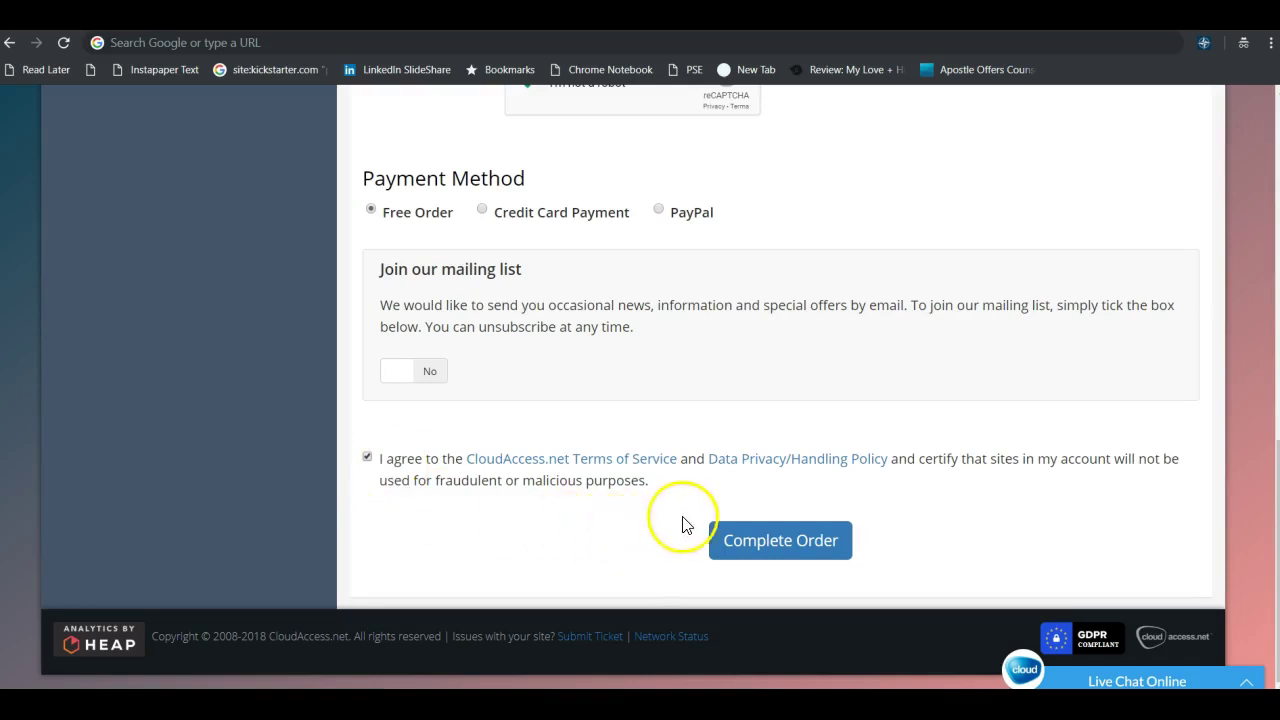
{"action": "left_click", "coordinate": [794, 541]}
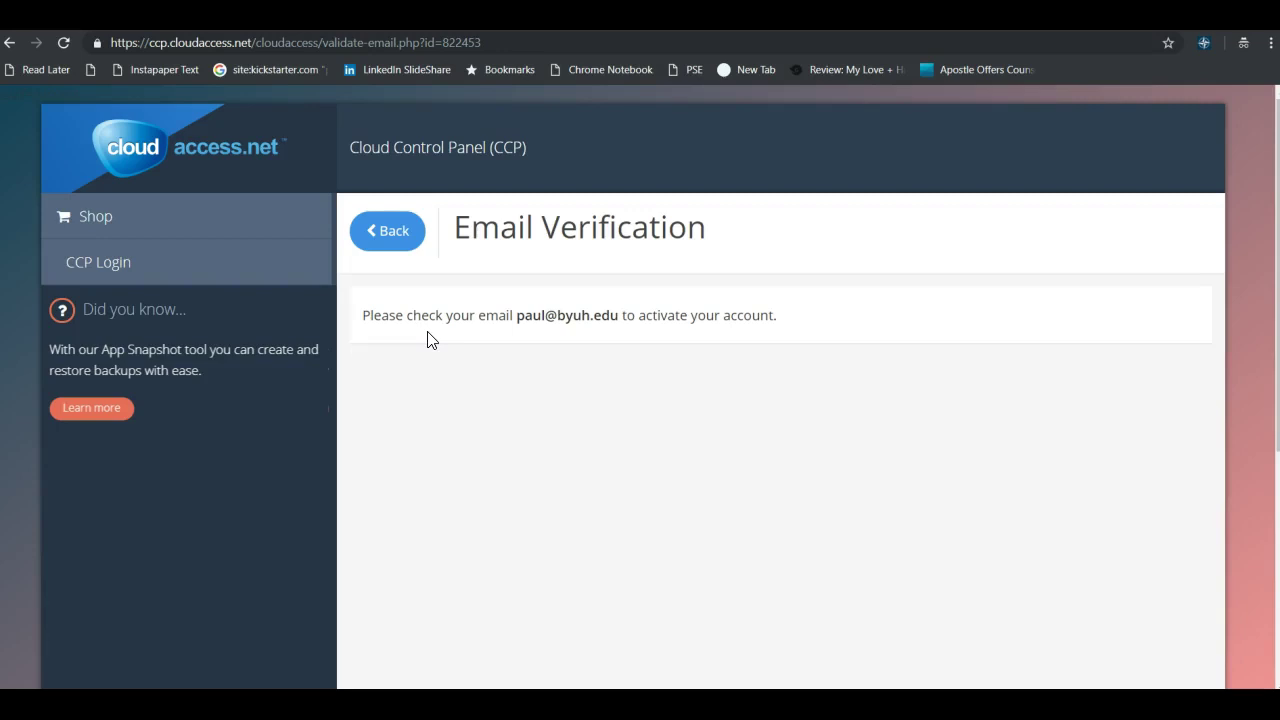
Follow the activation e-mail's verification link to activate the account.
{"action": "left_click", "coordinate": [429, 344]}
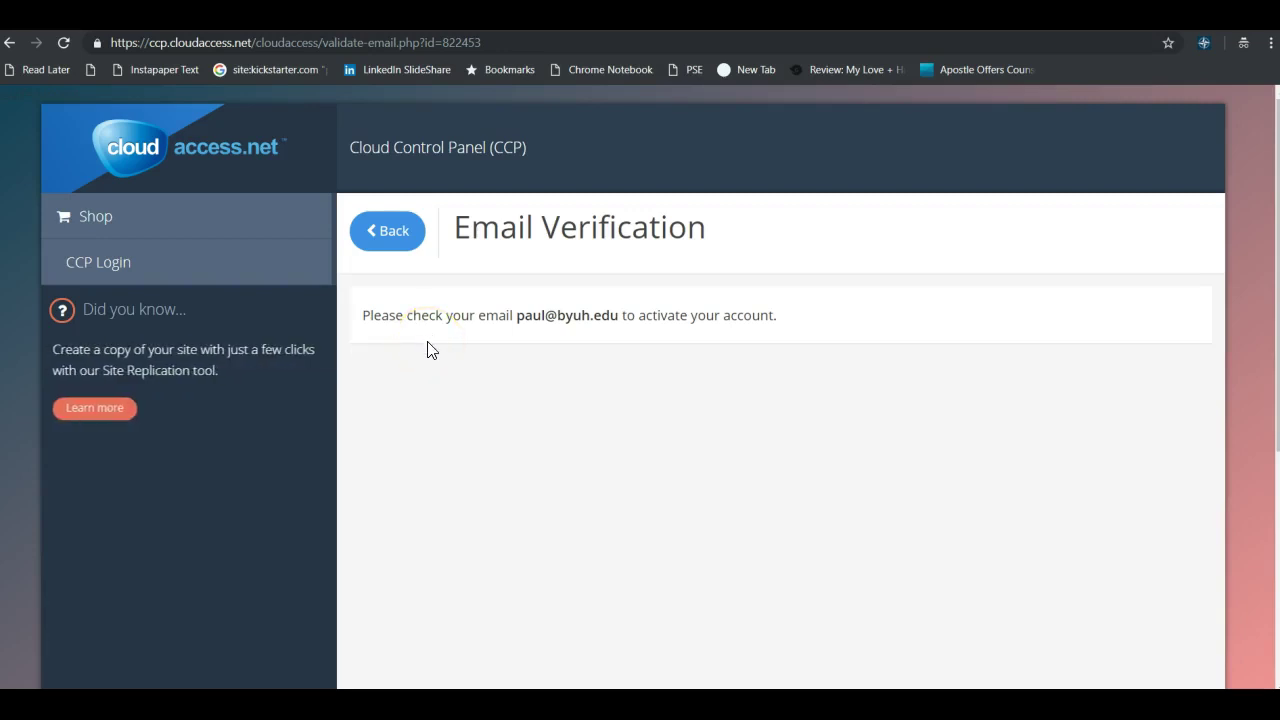
{"action": "left_click", "coordinate": [154, 519]}
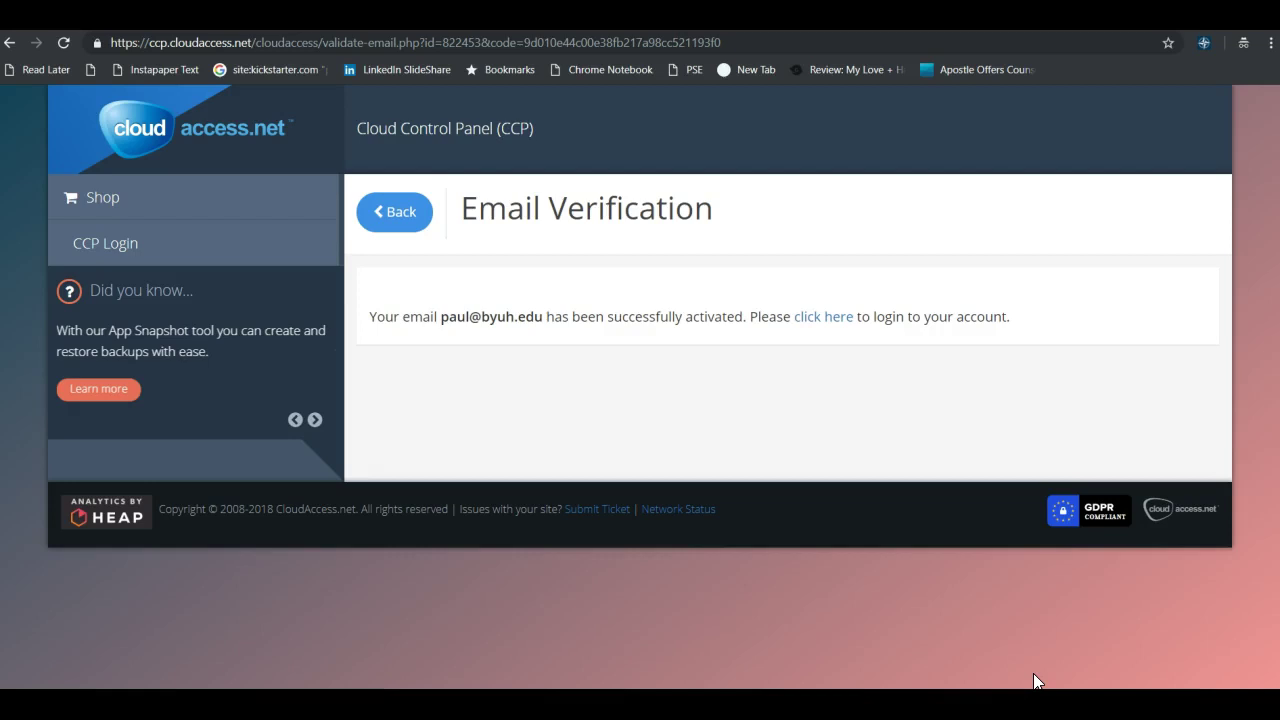
Log in to the Cloud Control Panel with the saved account e-mail and the account password.
{"action": "left_click", "coordinate": [826, 317]}
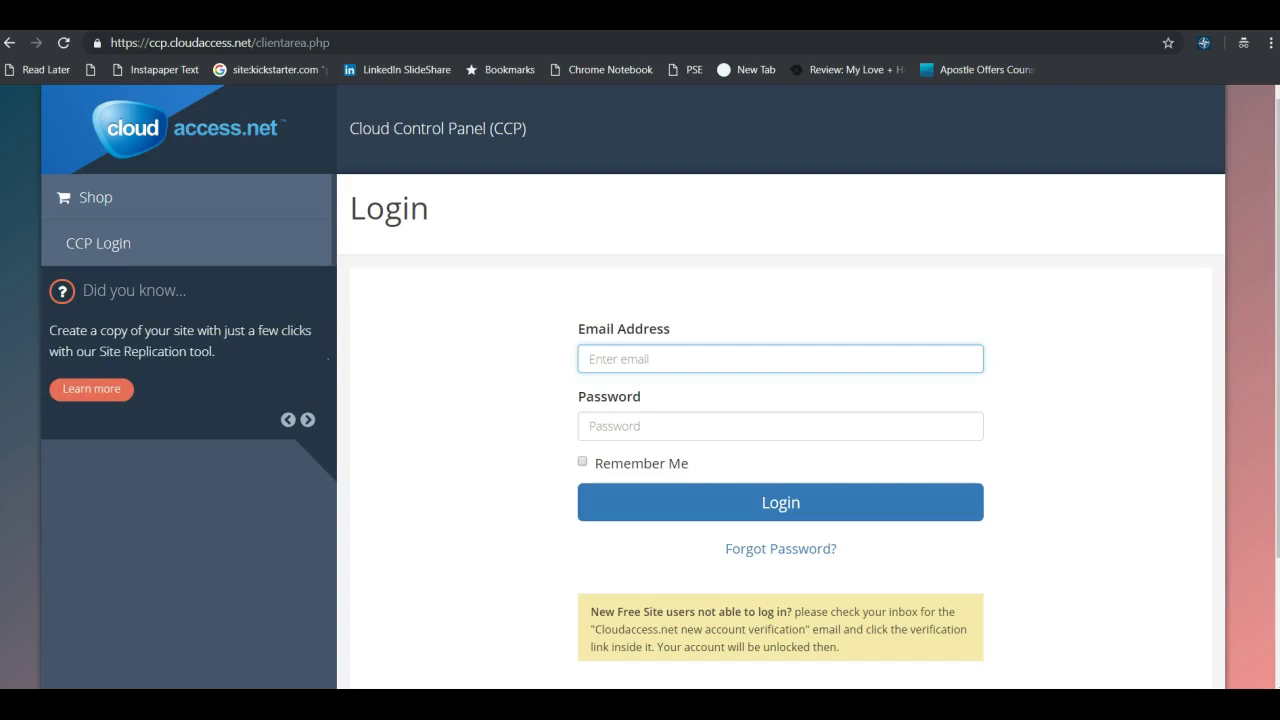
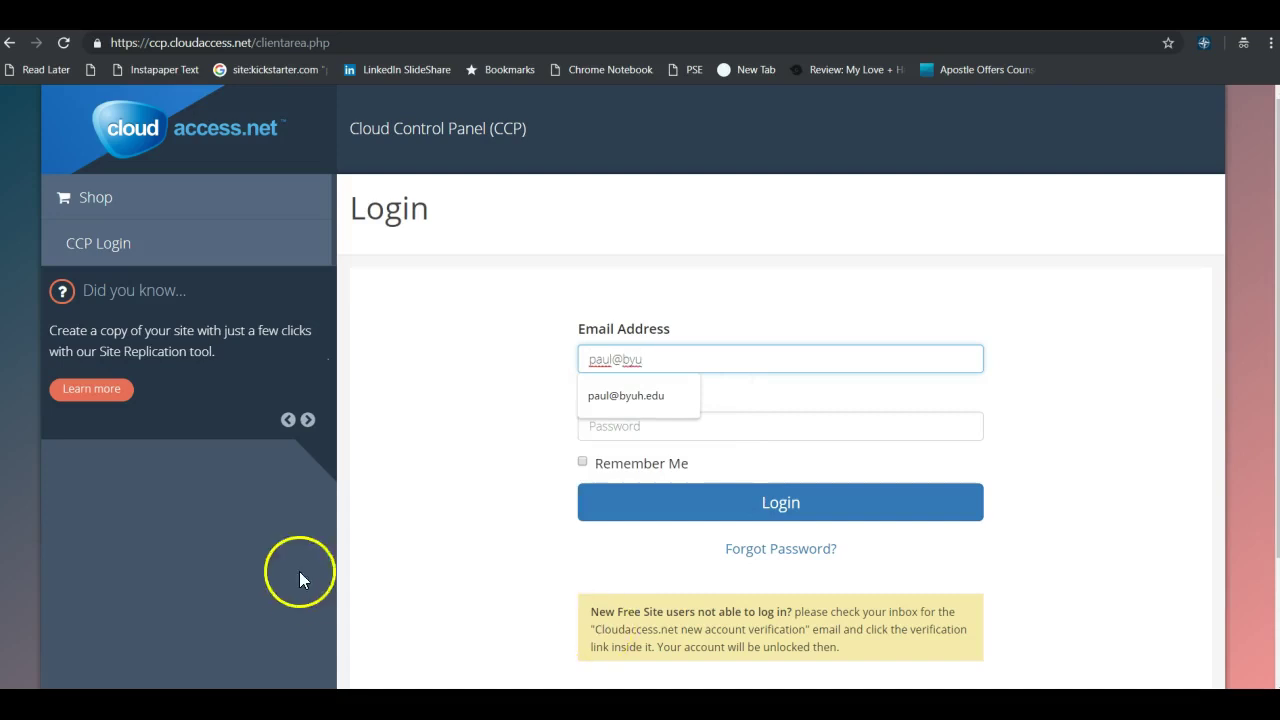
{"action": "left_click", "coordinate": [622, 390]}
{"action": "left_click", "coordinate": [623, 423]}
{"action": "type", "text": "**********"}
{"action": "left_click", "coordinate": [775, 503]}
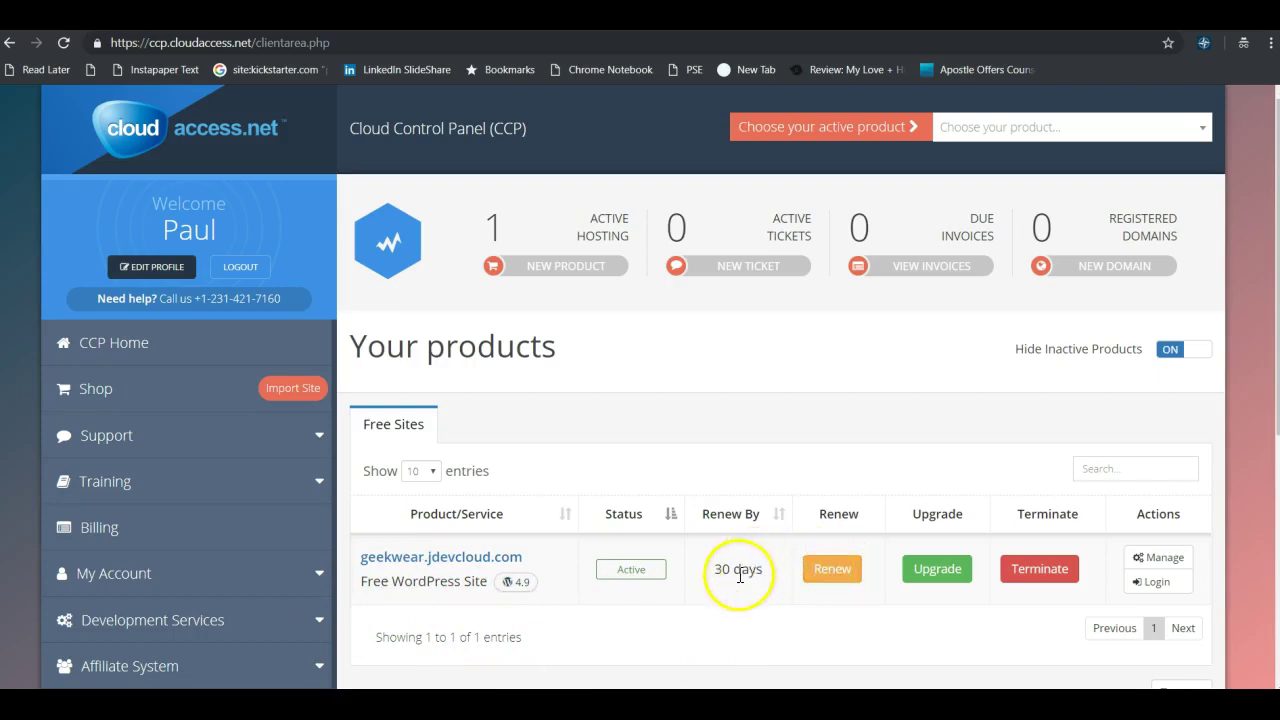
Renew geekwear.jdevcloud.com and dismiss the 'Product successfully renewed' message.
{"action": "left_click", "coordinate": [839, 570]}
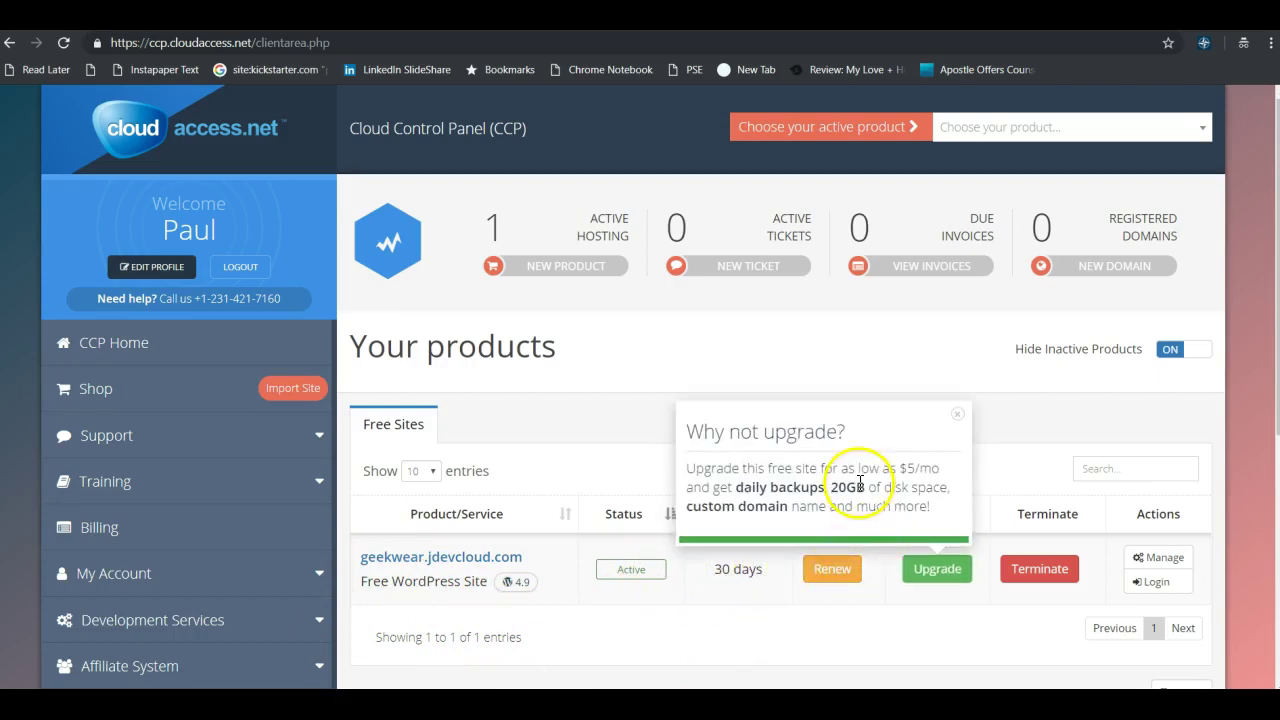
{"action": "left_click", "coordinate": [829, 568]}
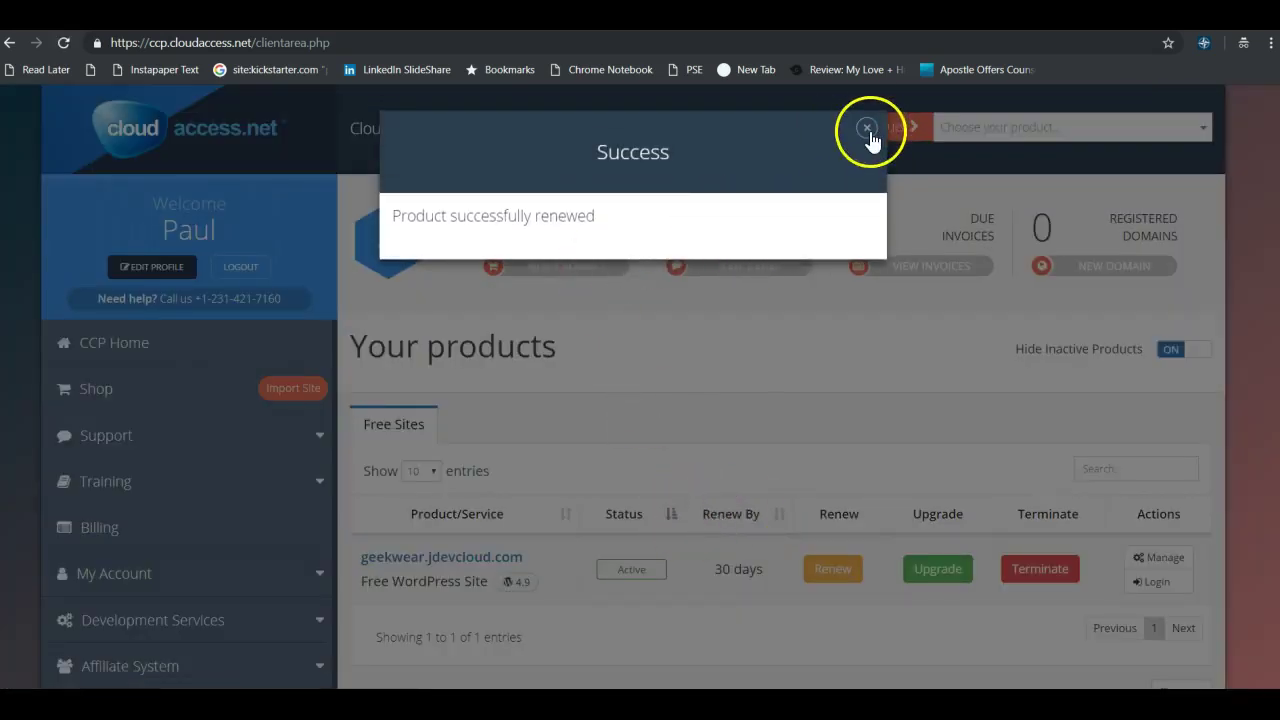
{"action": "left_click", "coordinate": [866, 127]}
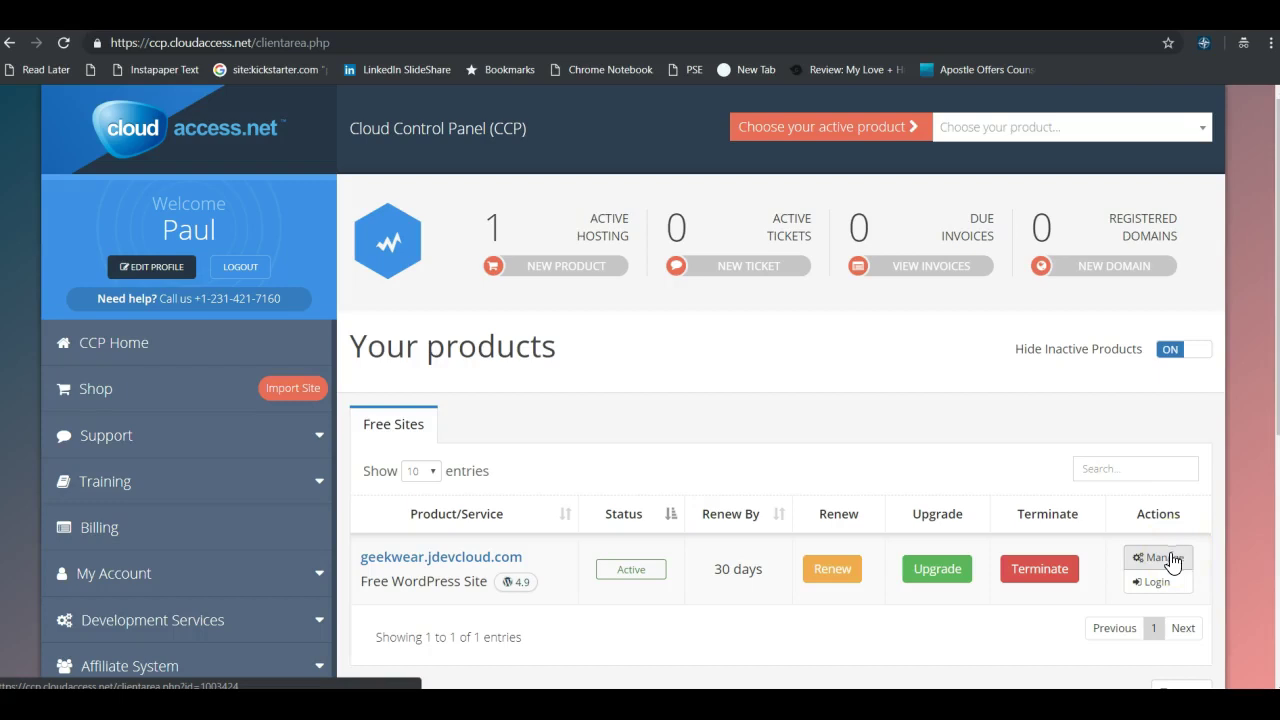
Log in from the geekwear.jdevcloud.com Actions column to reach its WordPress 4.9.4 Dashboard.
{"action": "left_click", "coordinate": [1164, 590]}
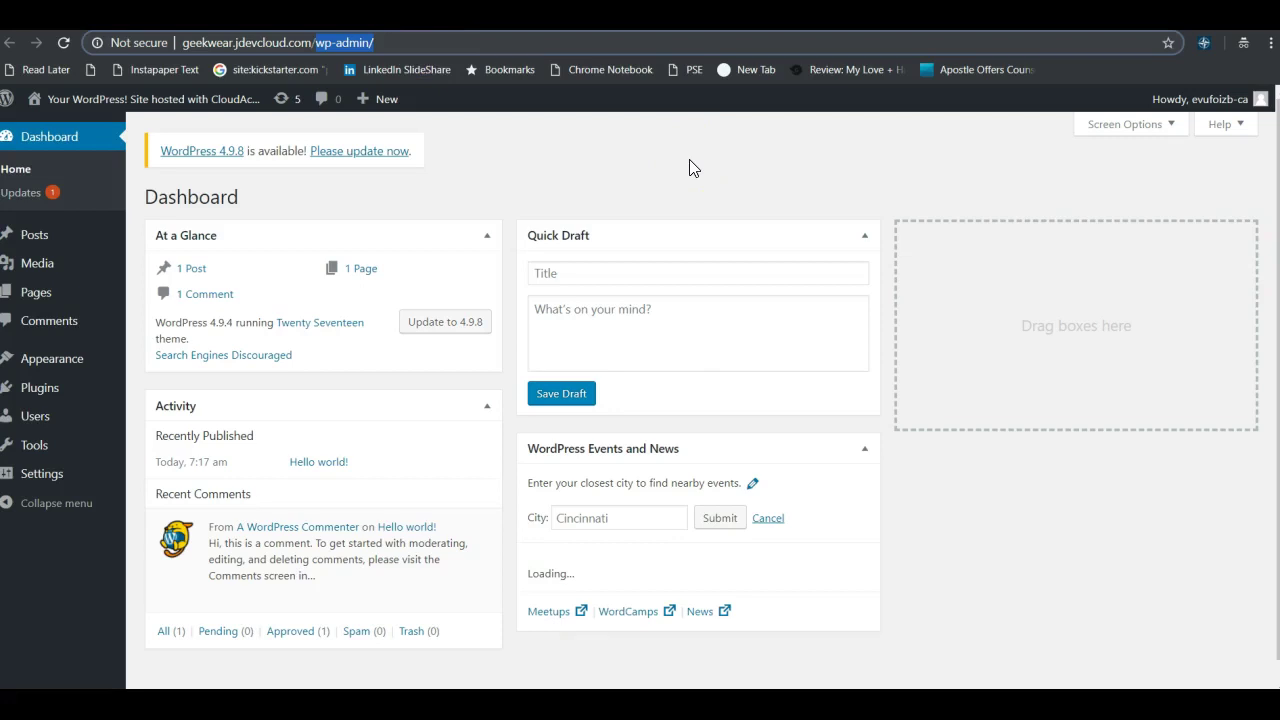
{"action": "left_click", "coordinate": [672, 142]}
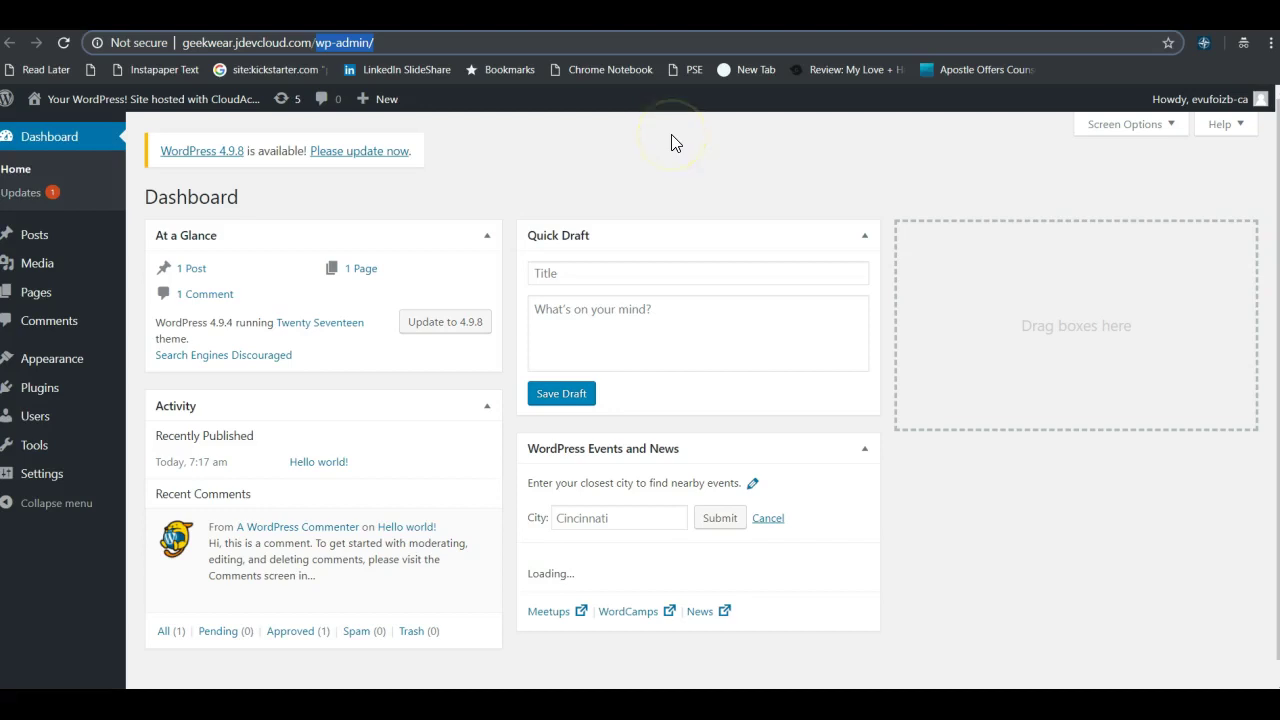